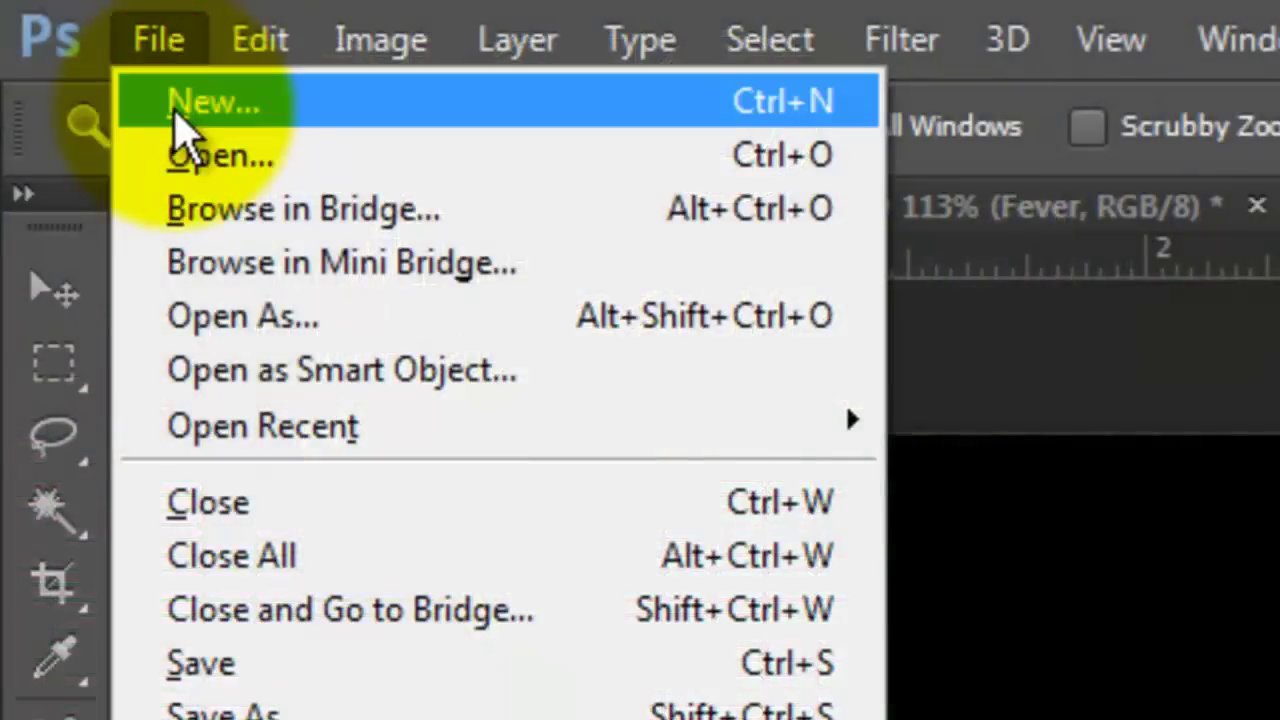
# - Create a white 51 × 15 px document at 150 pixels/inch and zoom it to fill the window
pyautogui.click(185, 128)
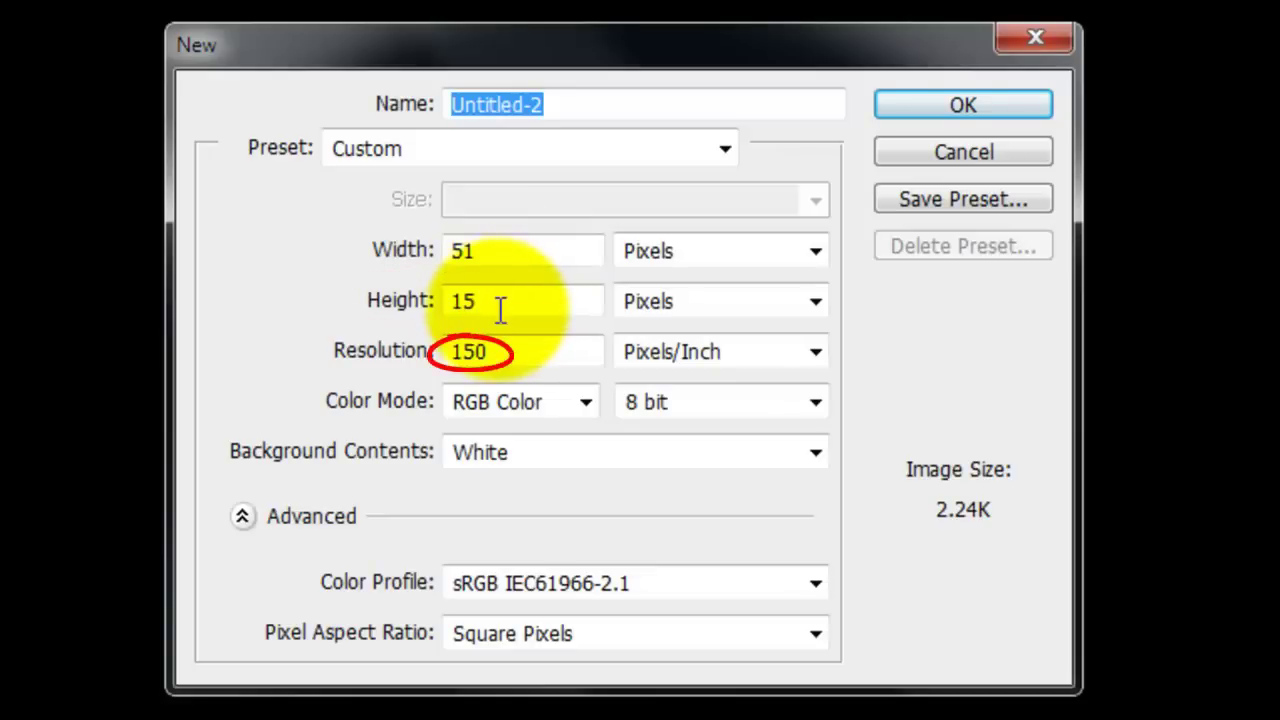
pyautogui.click(943, 104)
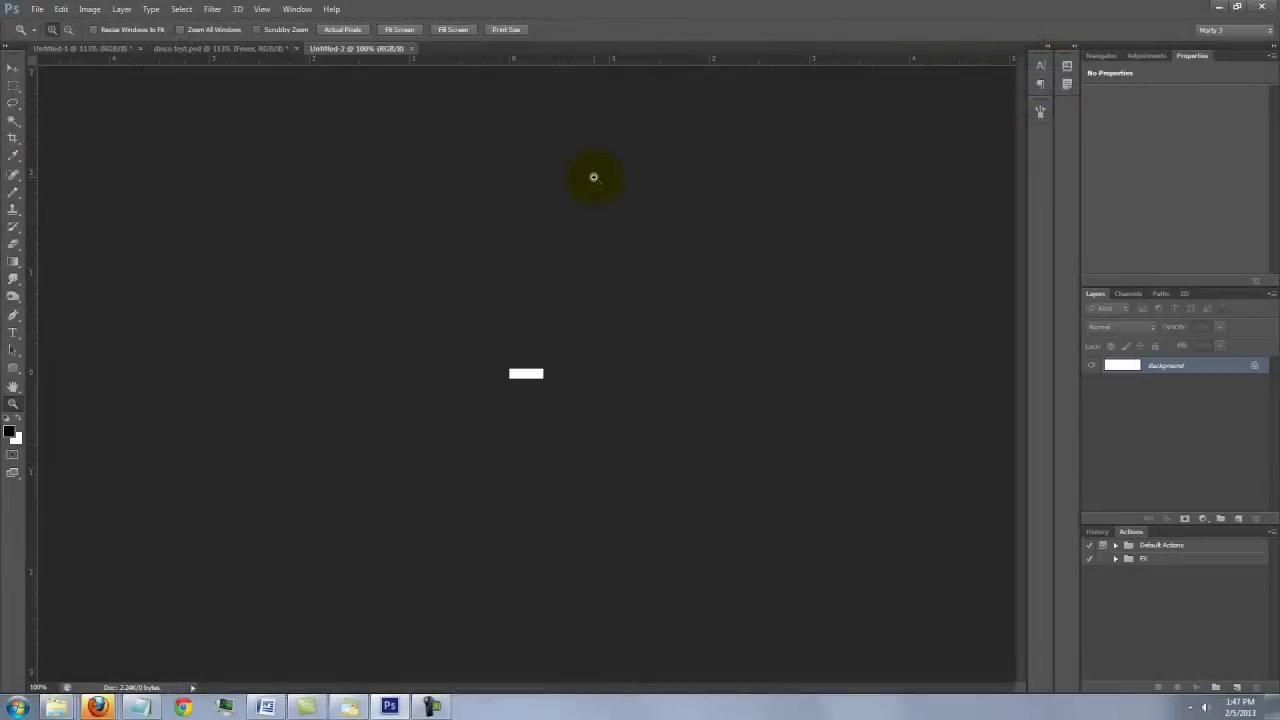
pyautogui.hotkey('ctrl', '0')
pyautogui.hotkey('ctrl', '0')
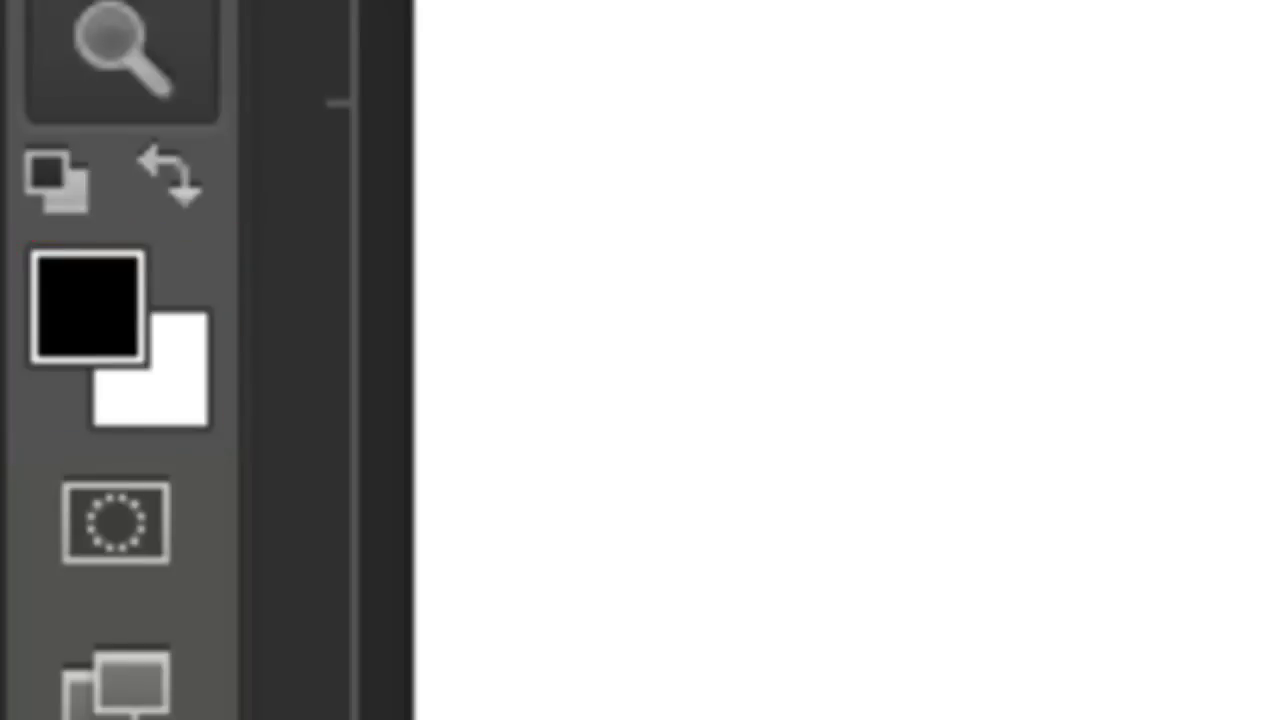
# - Reset default colours, fill the canvas with black, and duplicate it into Layer 1
pyautogui.press('d')
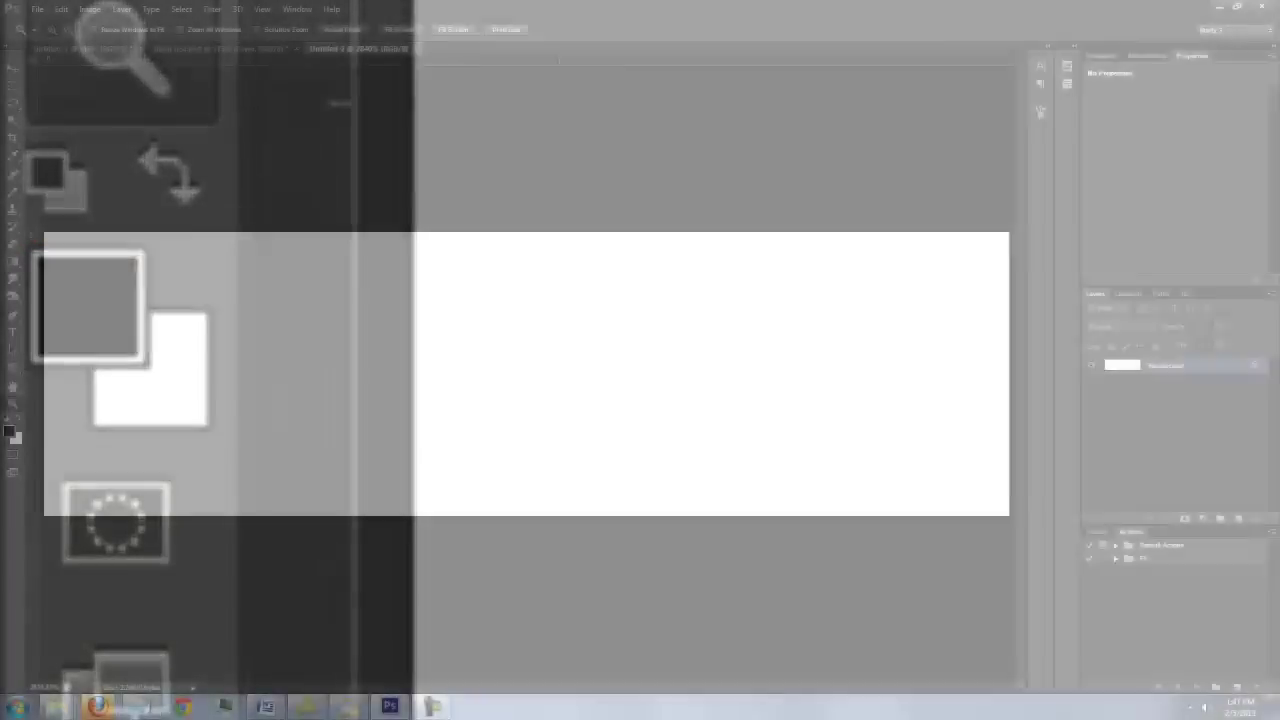
pyautogui.hotkey('alt', 'Delete')
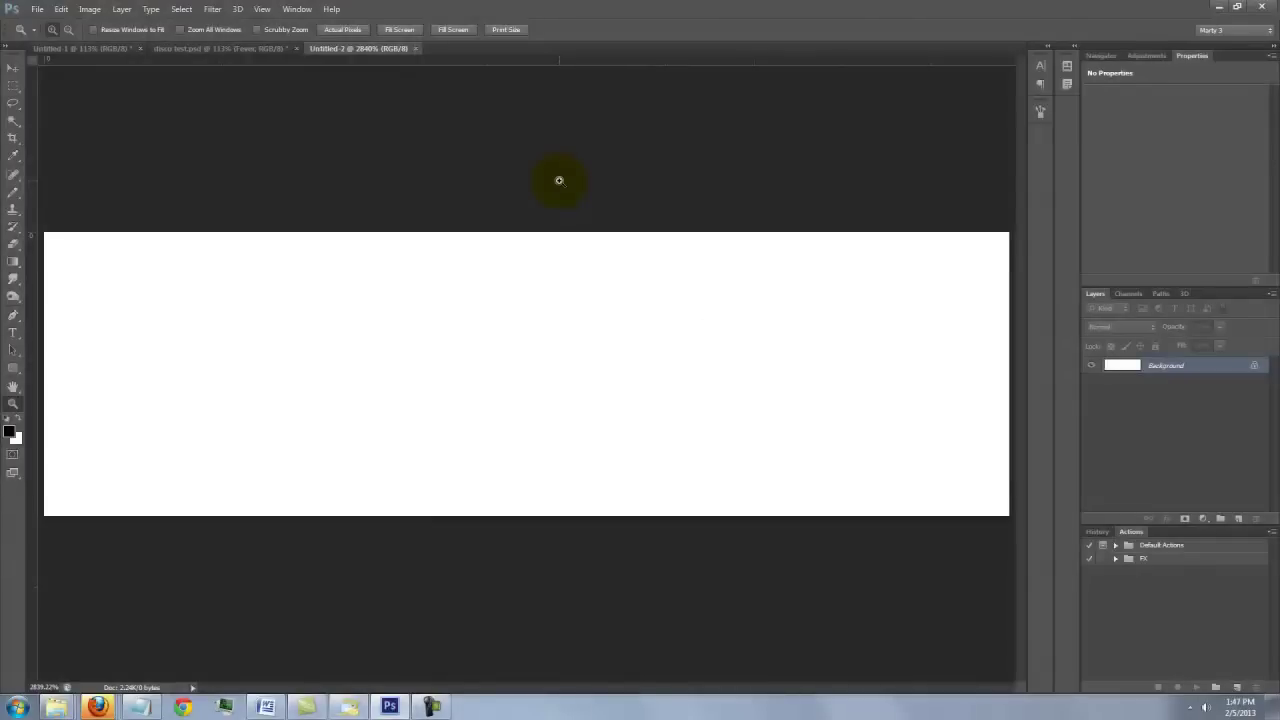
pyautogui.hotkey('alt', 'Delete')
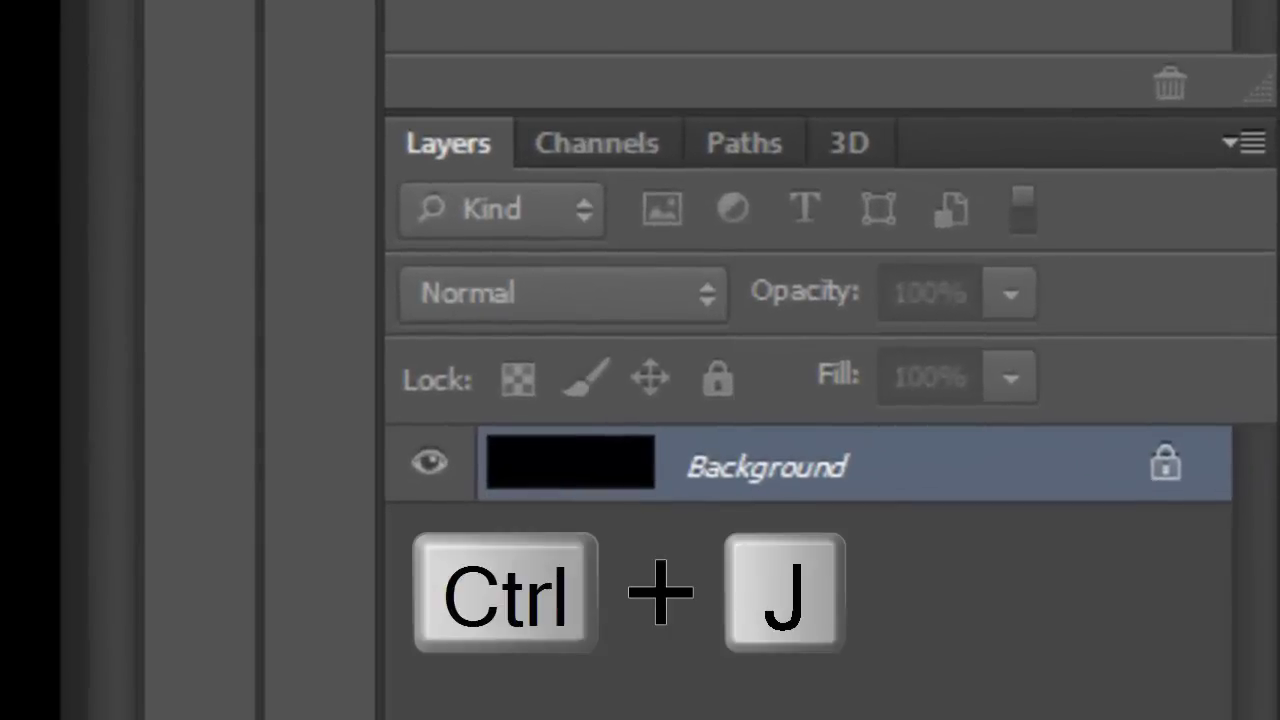
pyautogui.hotkey('ctrl', 'j')
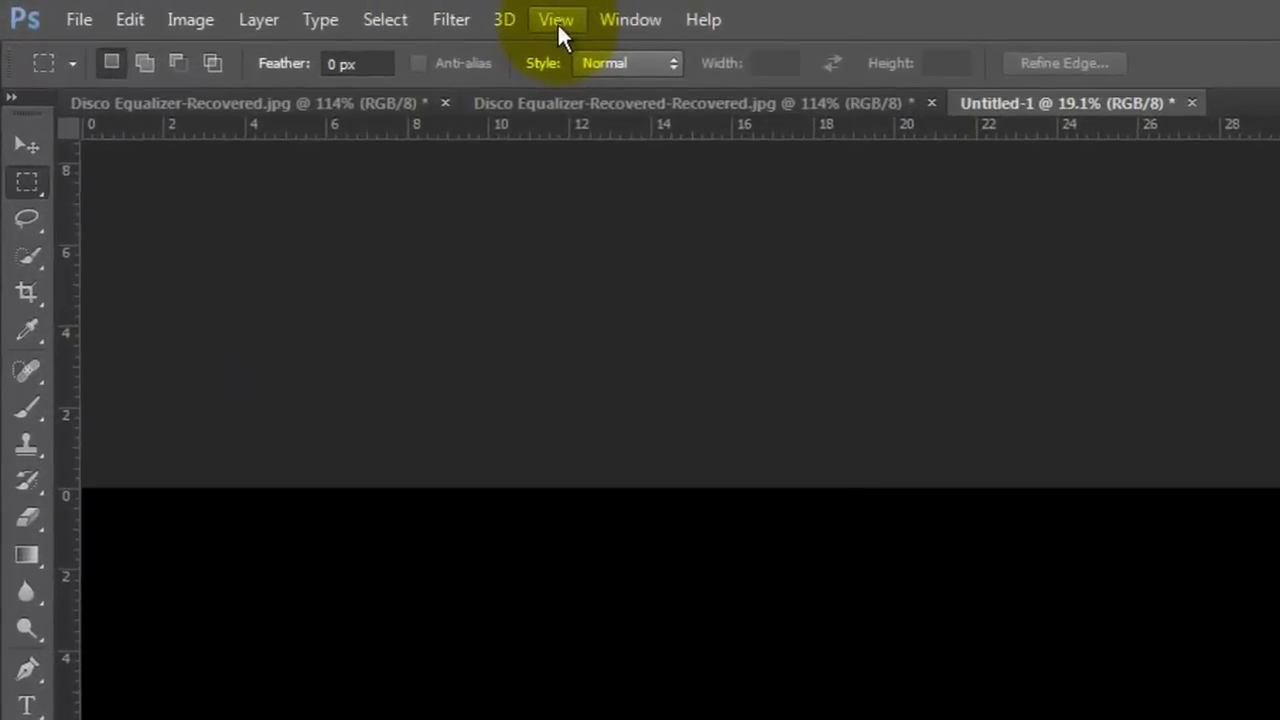
pyautogui.click(263, 12)
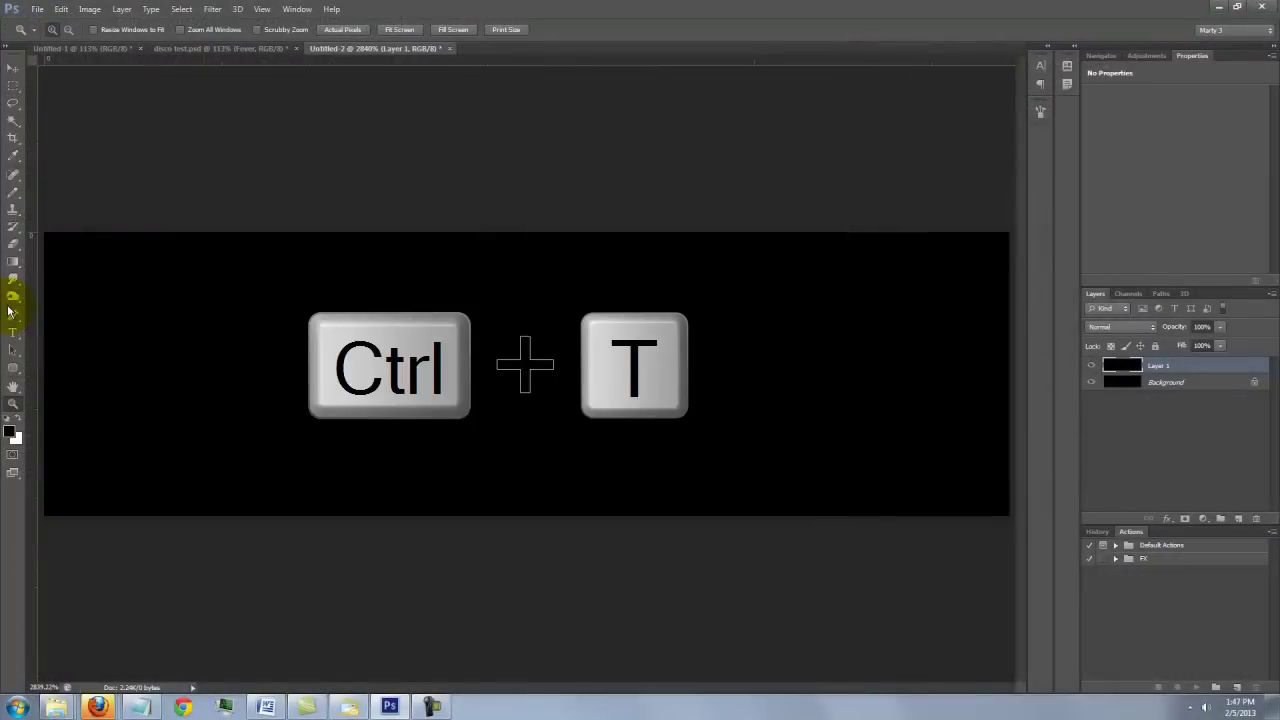
# - Drag vertical and horizontal guides to the transform centre point so they cross mid-canvas
pyautogui.hotkey('ctrl', 't')
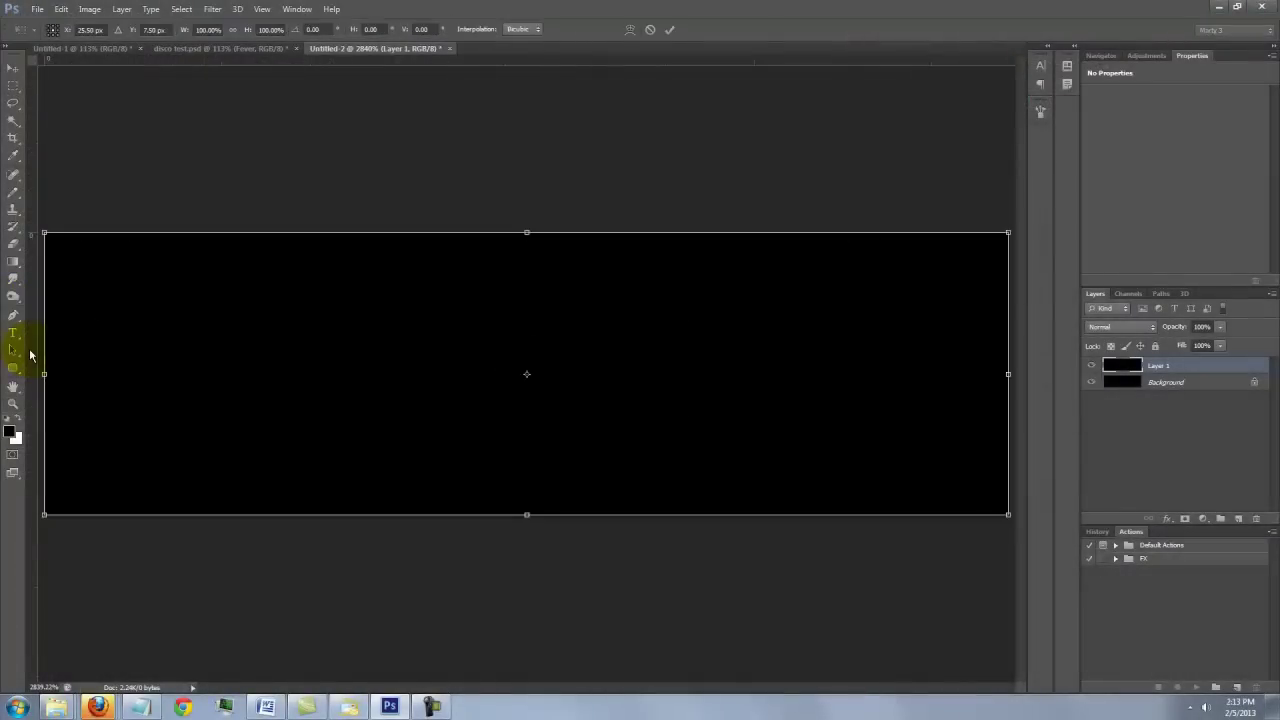
pyautogui.click(30, 354)
pyautogui.moveTo(30, 354); pyautogui.dragTo(519, 355)
pyautogui.press('Escape')
pyautogui.hotkey('ctrl', 'h')
pyautogui.click(460, 67)
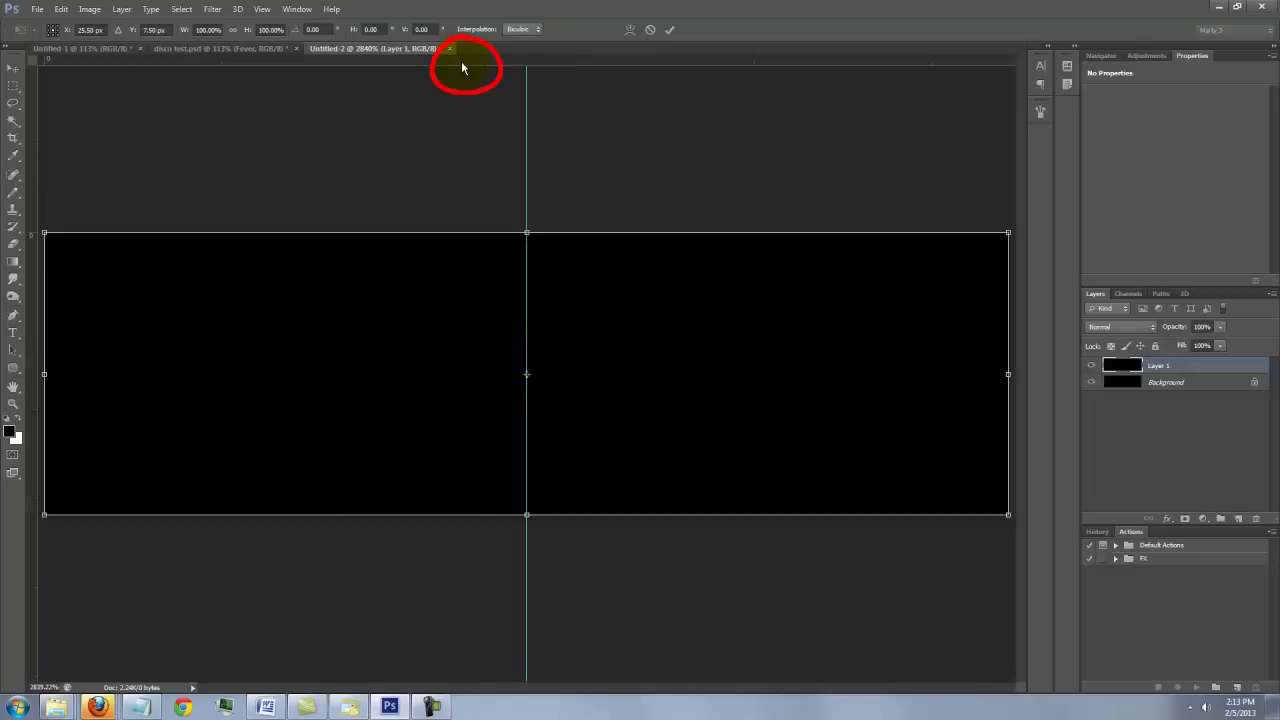
pyautogui.moveTo(462, 68); pyautogui.dragTo(485, 372)
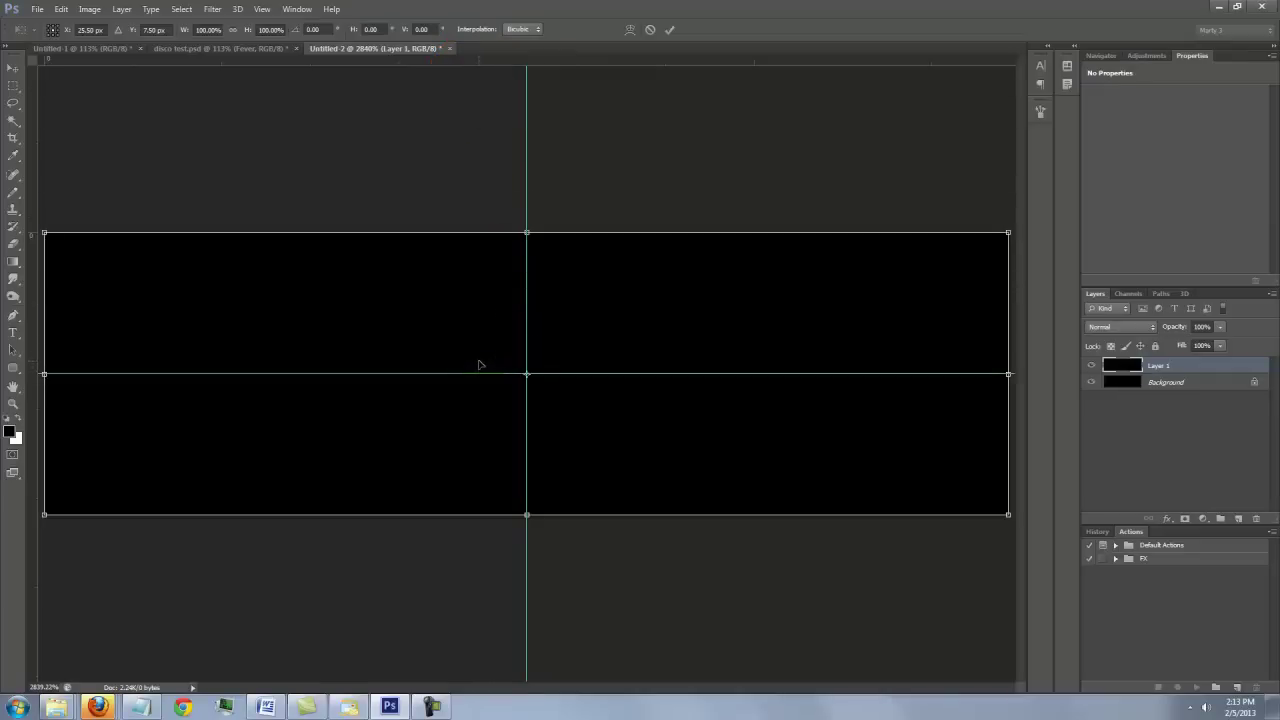
pyautogui.press('Return')
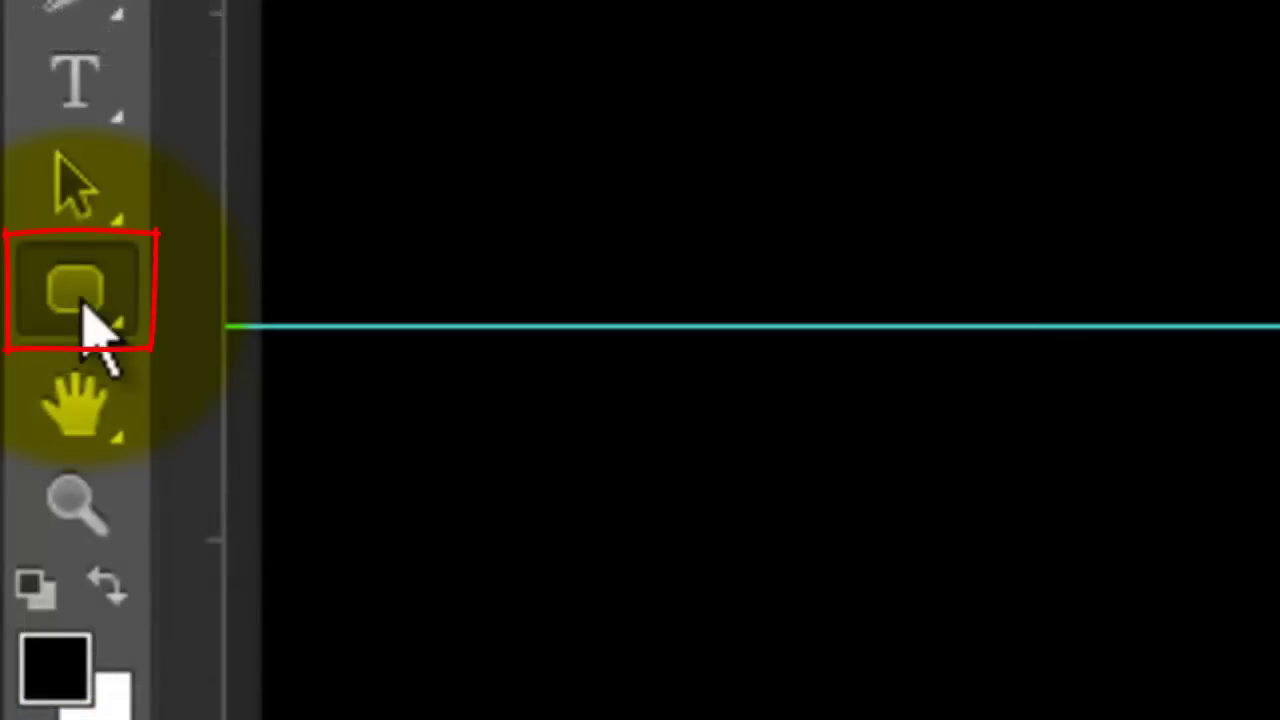
# - Set up the Rounded Rectangle tool in Shape mode with white fill, no stroke, 100 px radius
pyautogui.rightClick(86, 322)
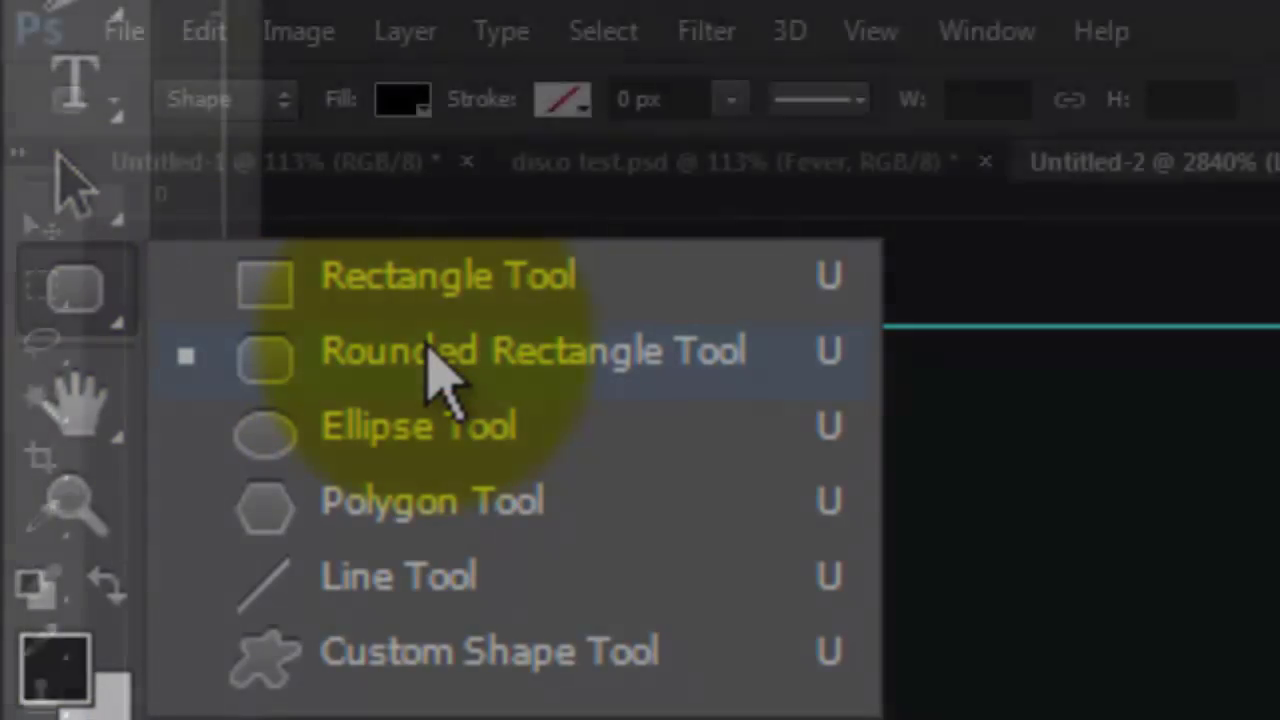
pyautogui.click(430, 352)
pyautogui.click(278, 99)
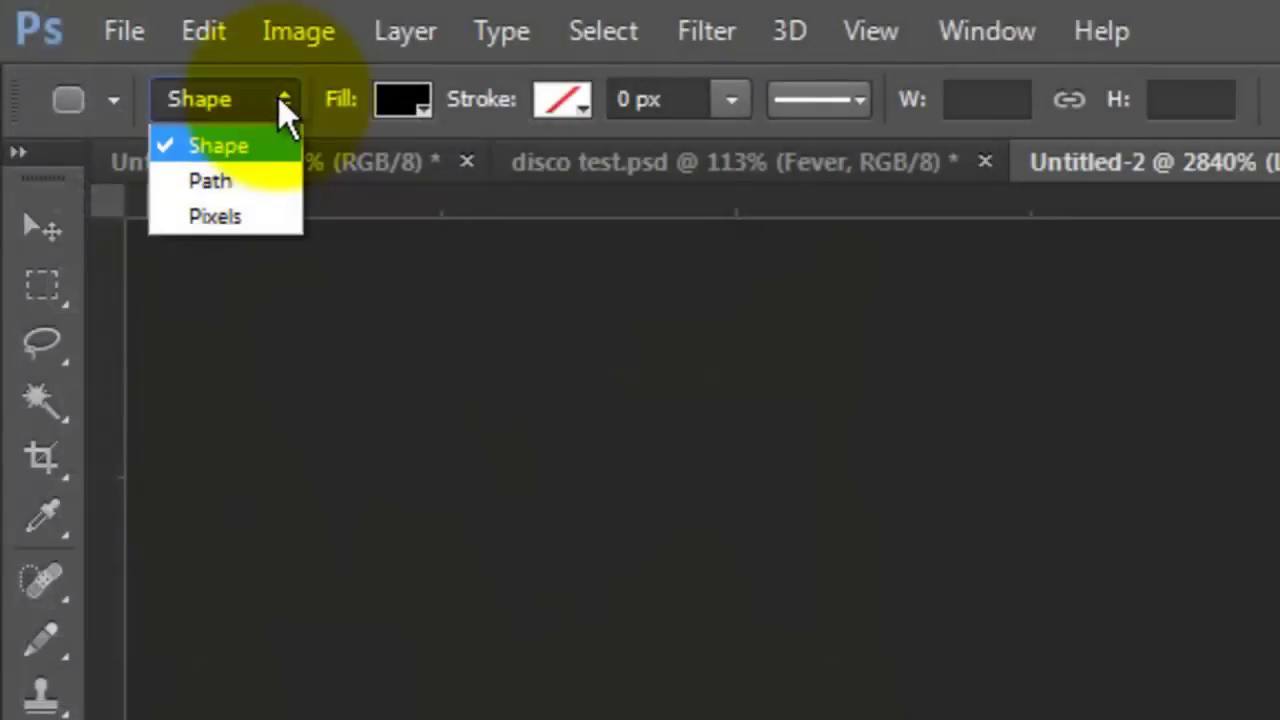
pyautogui.click(277, 98)
pyautogui.click(402, 99)
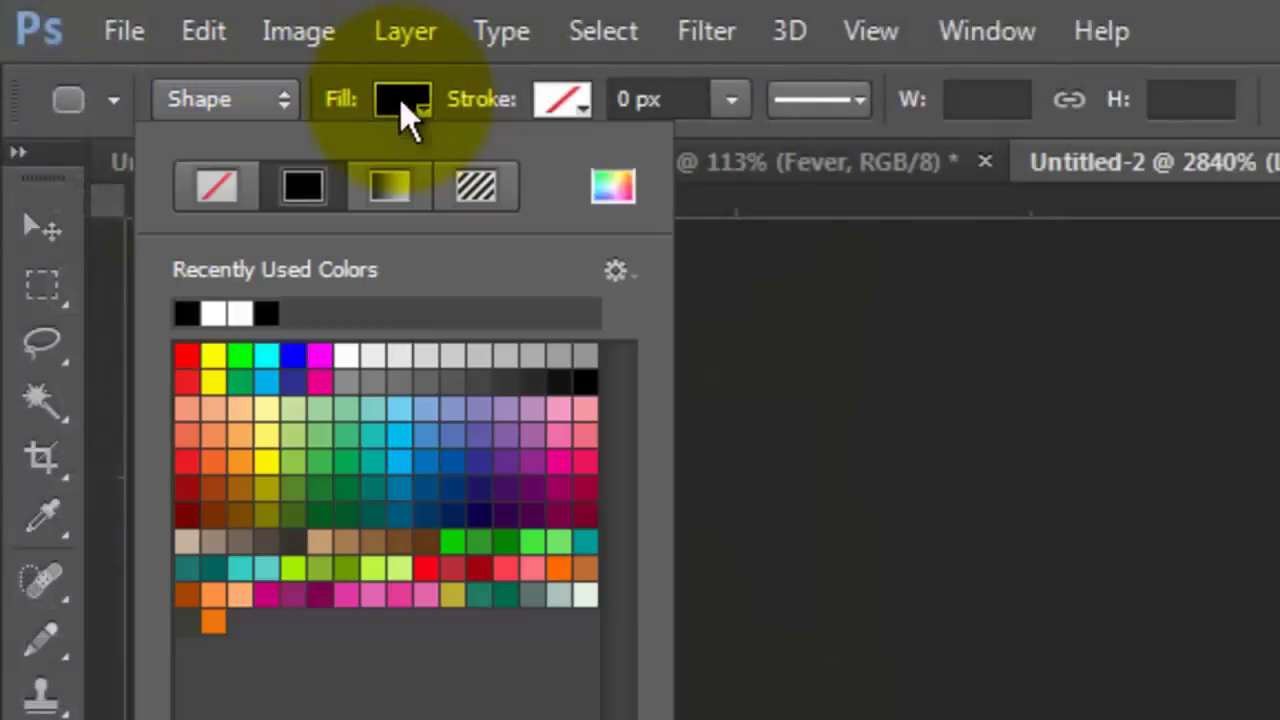
pyautogui.click(350, 350)
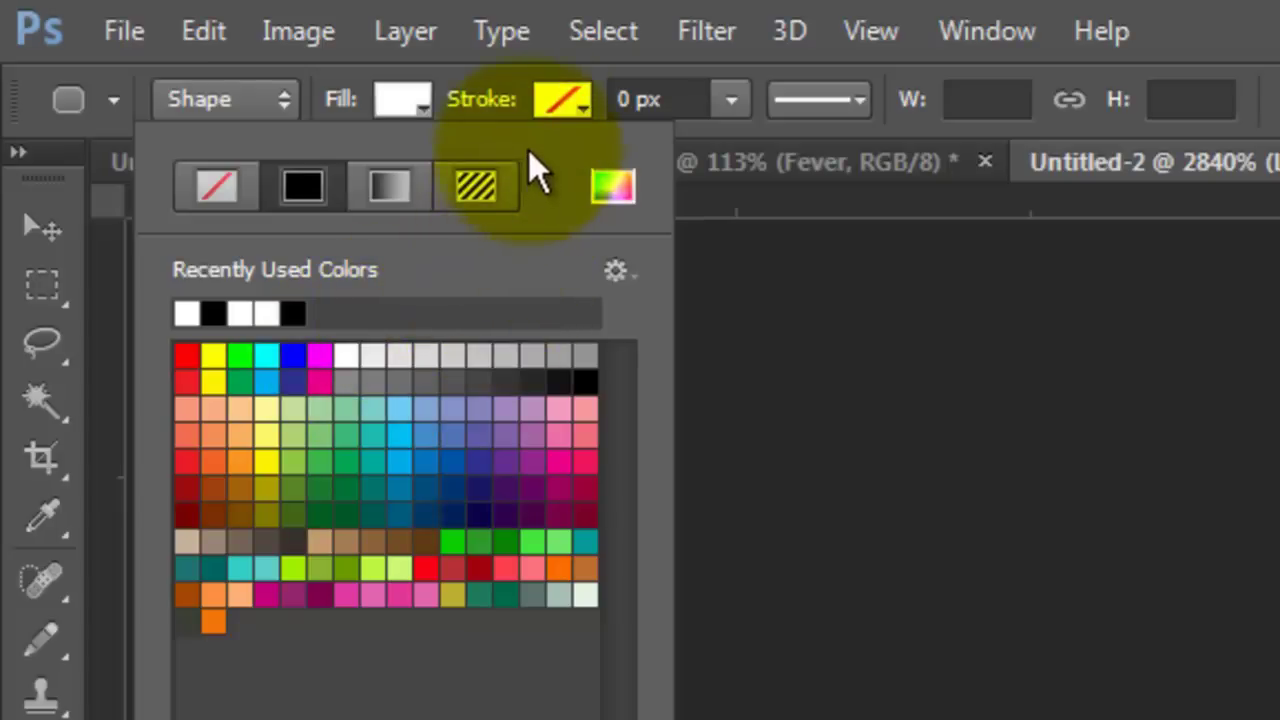
pyautogui.click(563, 100)
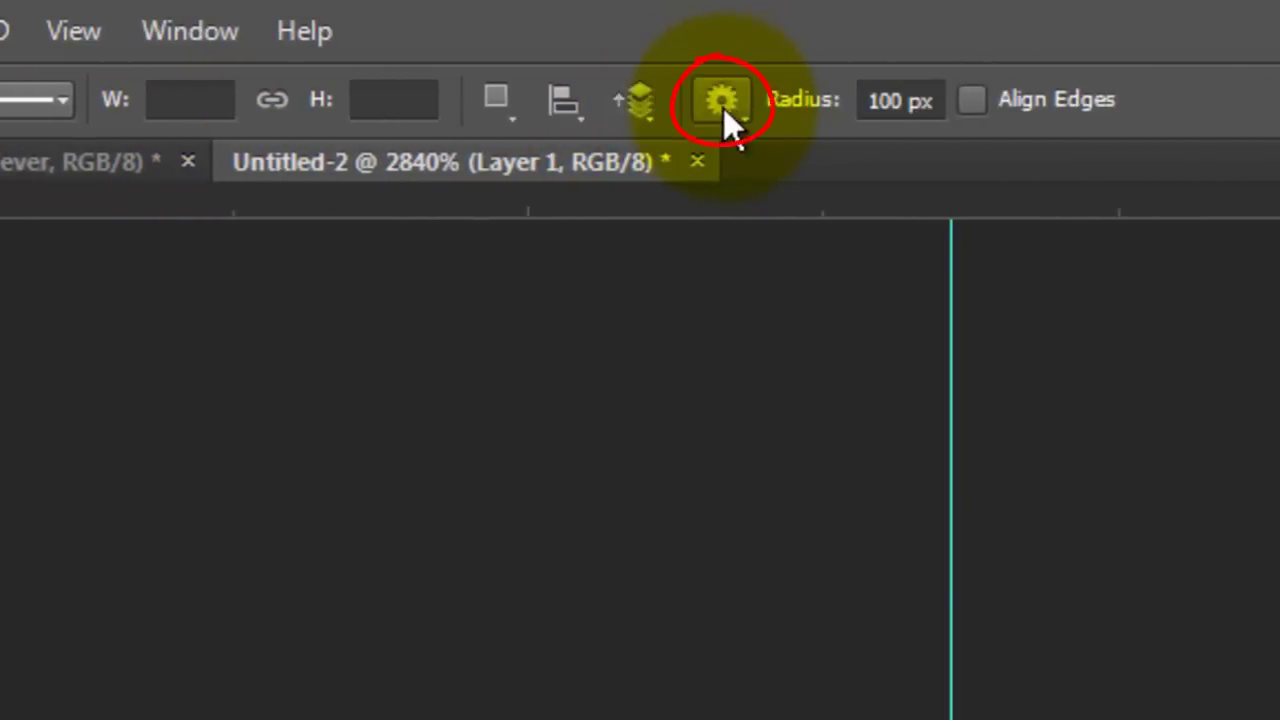
pyautogui.click(723, 104)
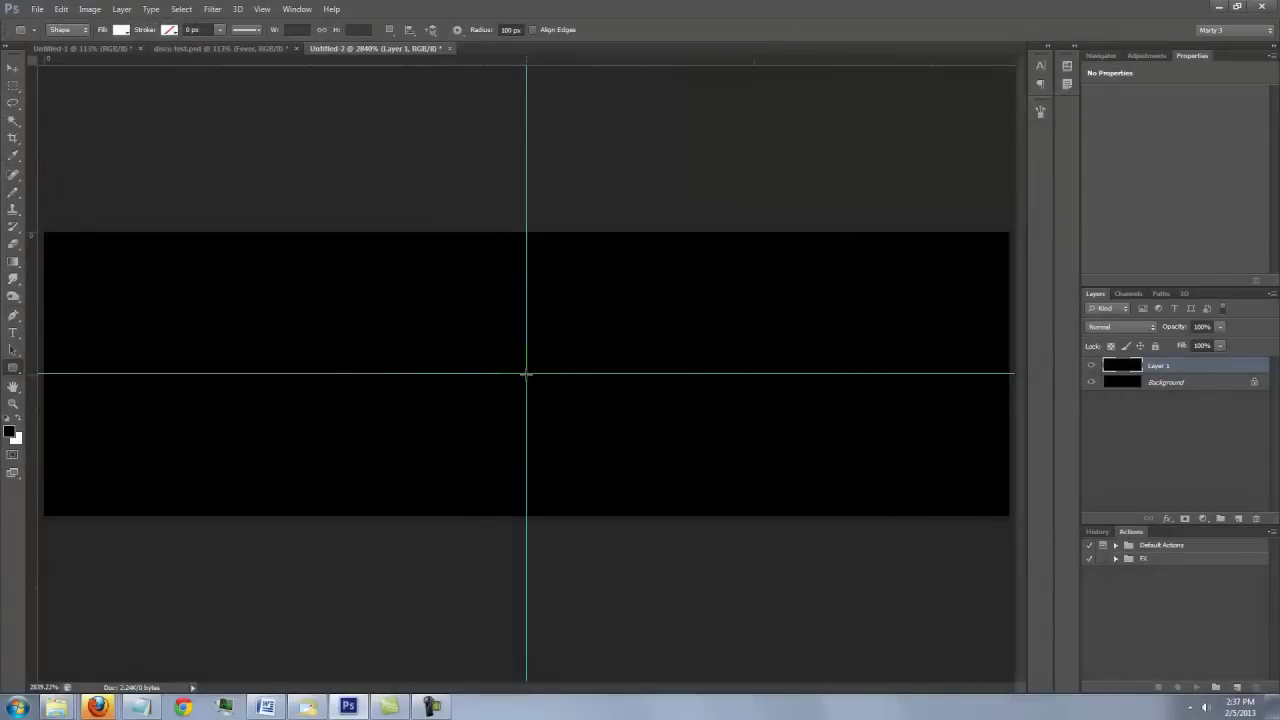
# - Draw a 47 × 11 px white rounded rectangle centred on the black canvas
pyautogui.click(526, 374)
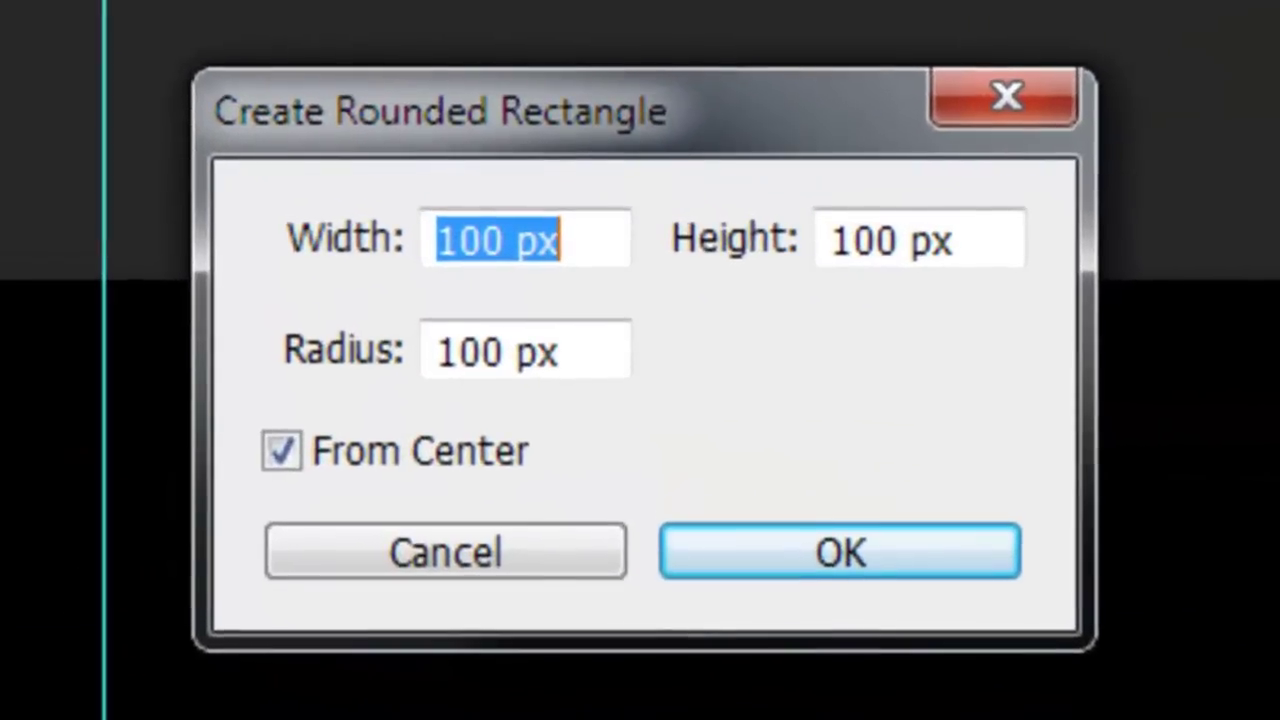
pyautogui.doubleClick(517, 234)
pyautogui.write('47')
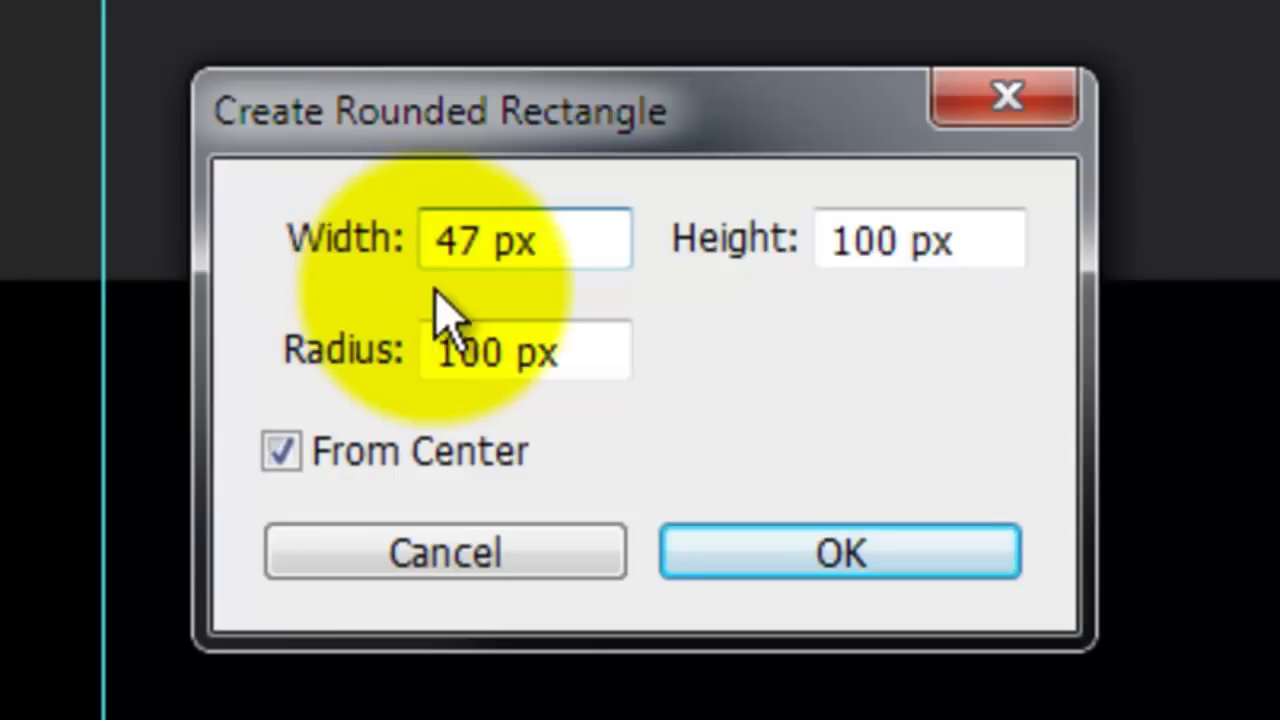
pyautogui.click(897, 234)
pyautogui.press('BackSpace')
pyautogui.press('BackSpace')
pyautogui.write('1')
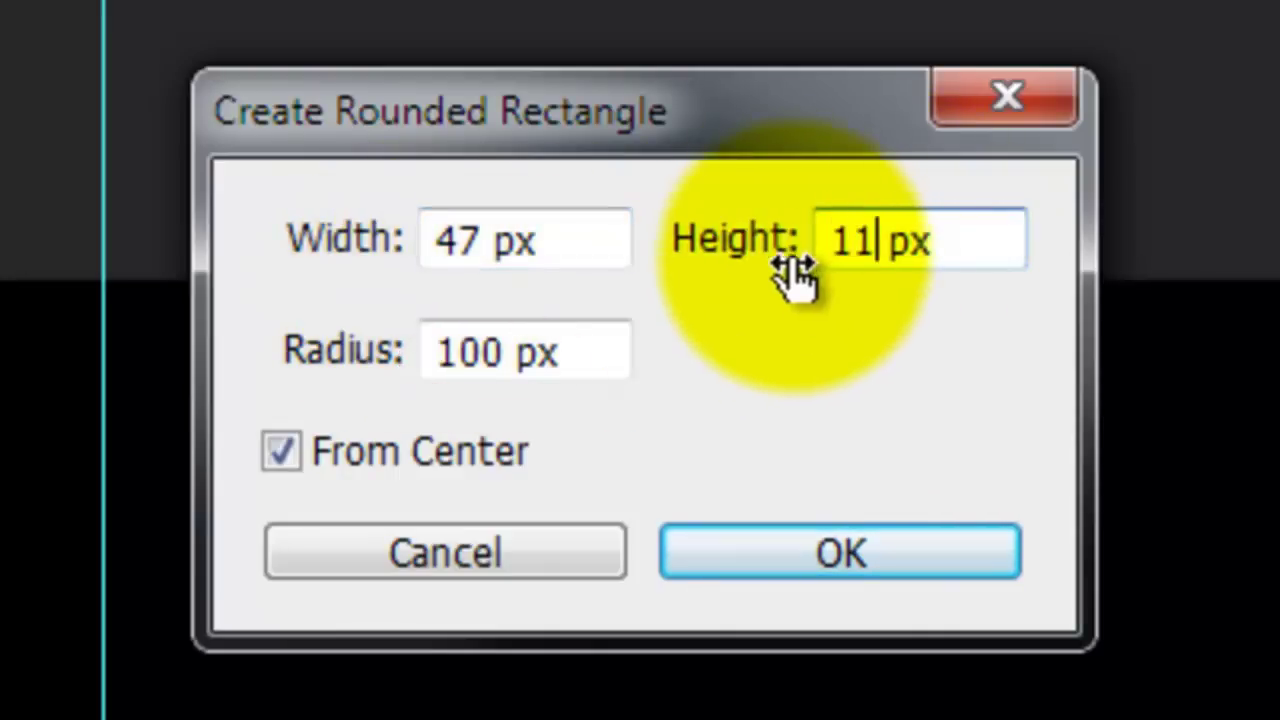
pyautogui.click(805, 553)
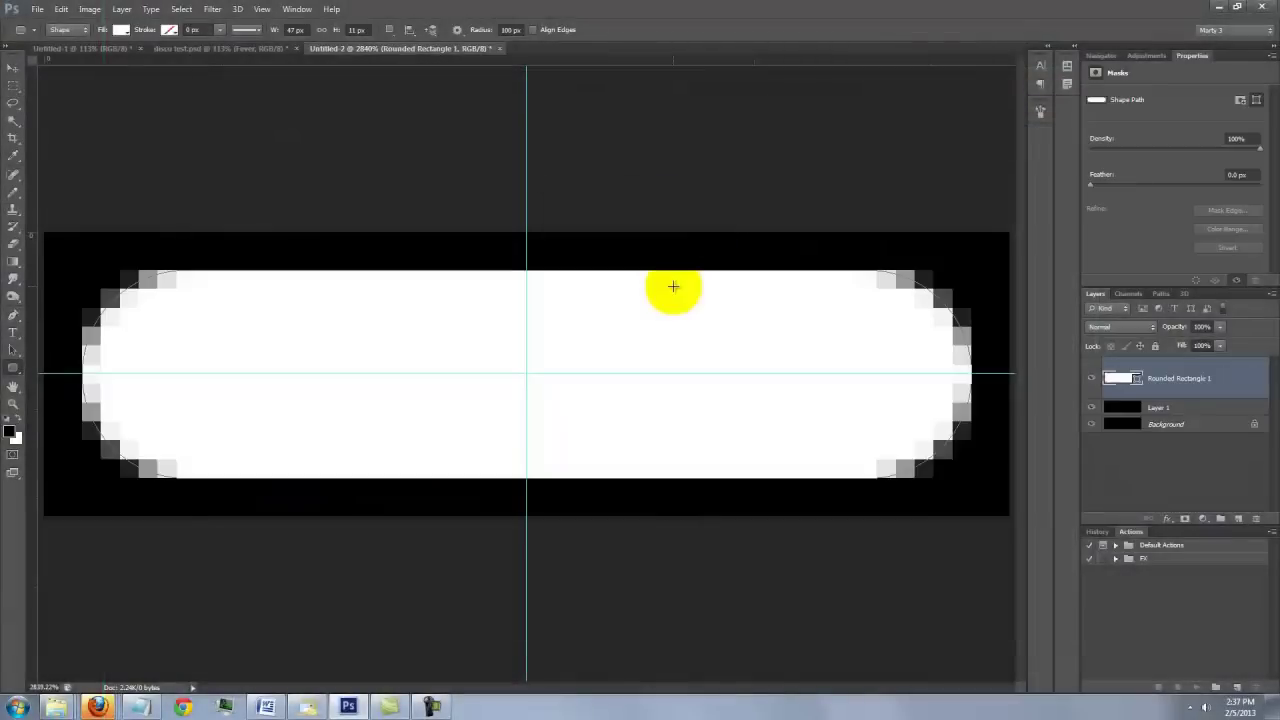
pyautogui.hotkey('ctrl', 'h')
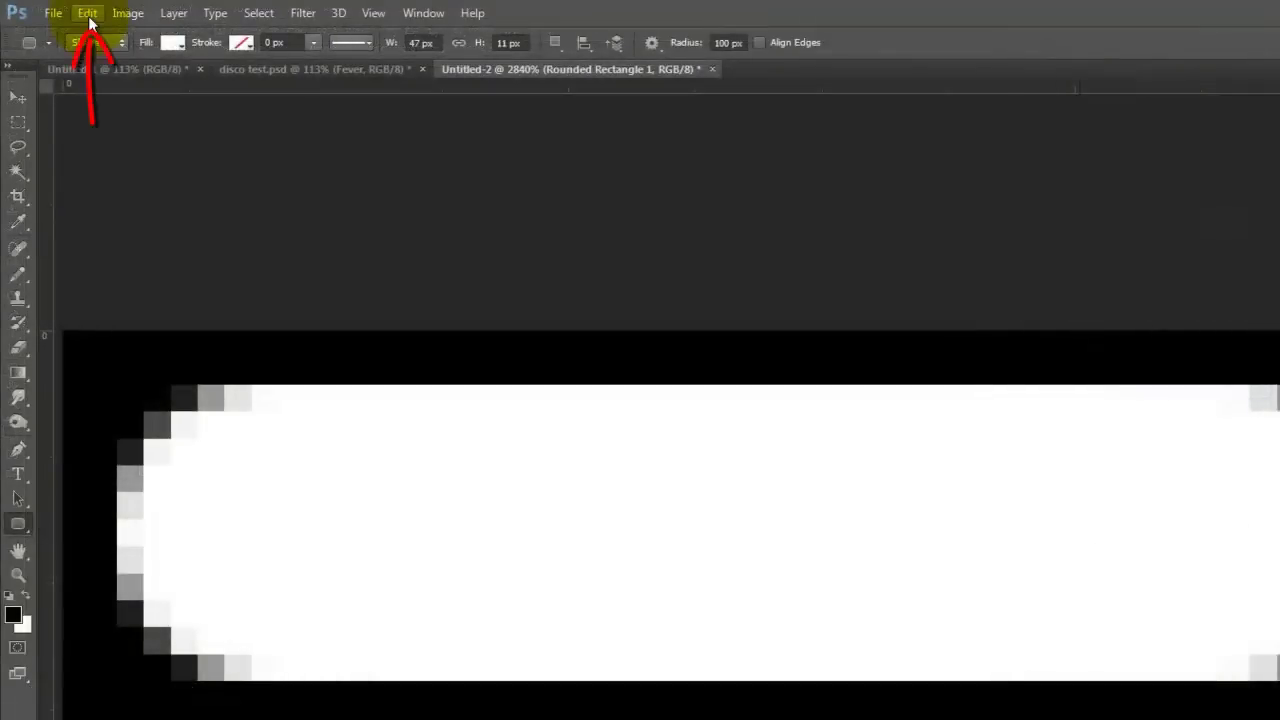
# - Define the white rounded bar as a pattern named EQUALIZER via Edit > Define Pattern
pyautogui.click(88, 14)
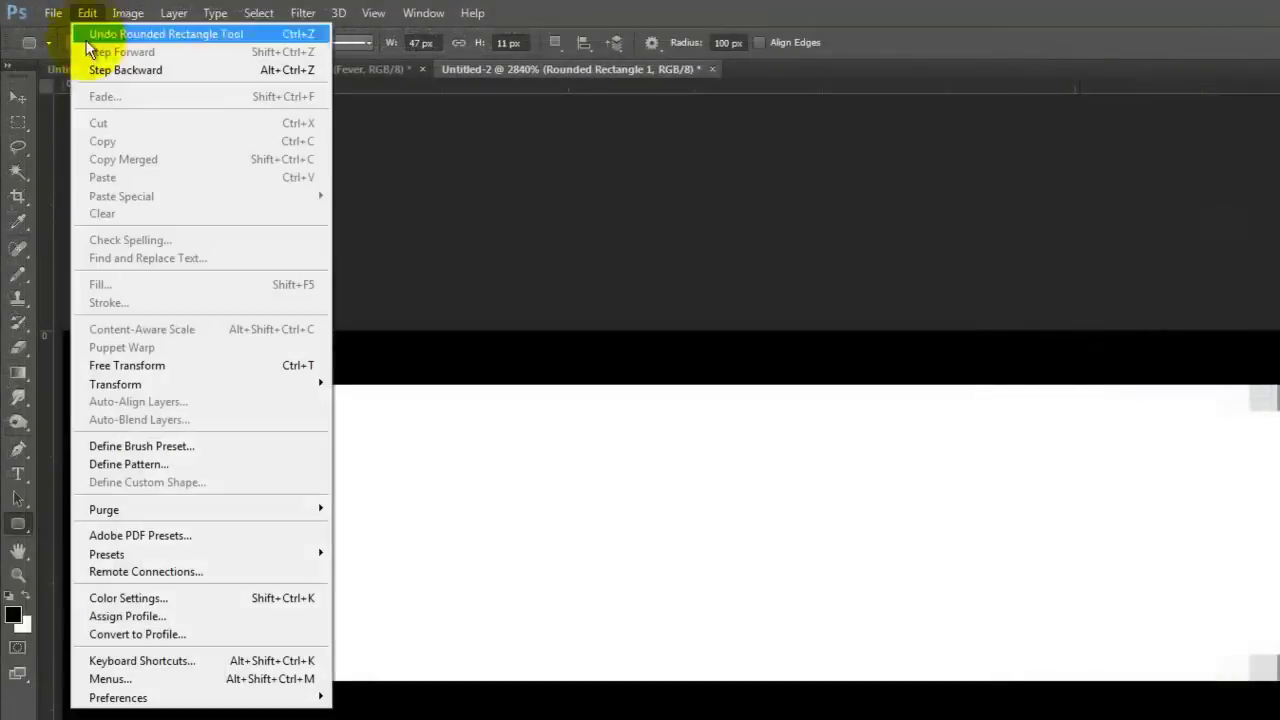
pyautogui.click(131, 466)
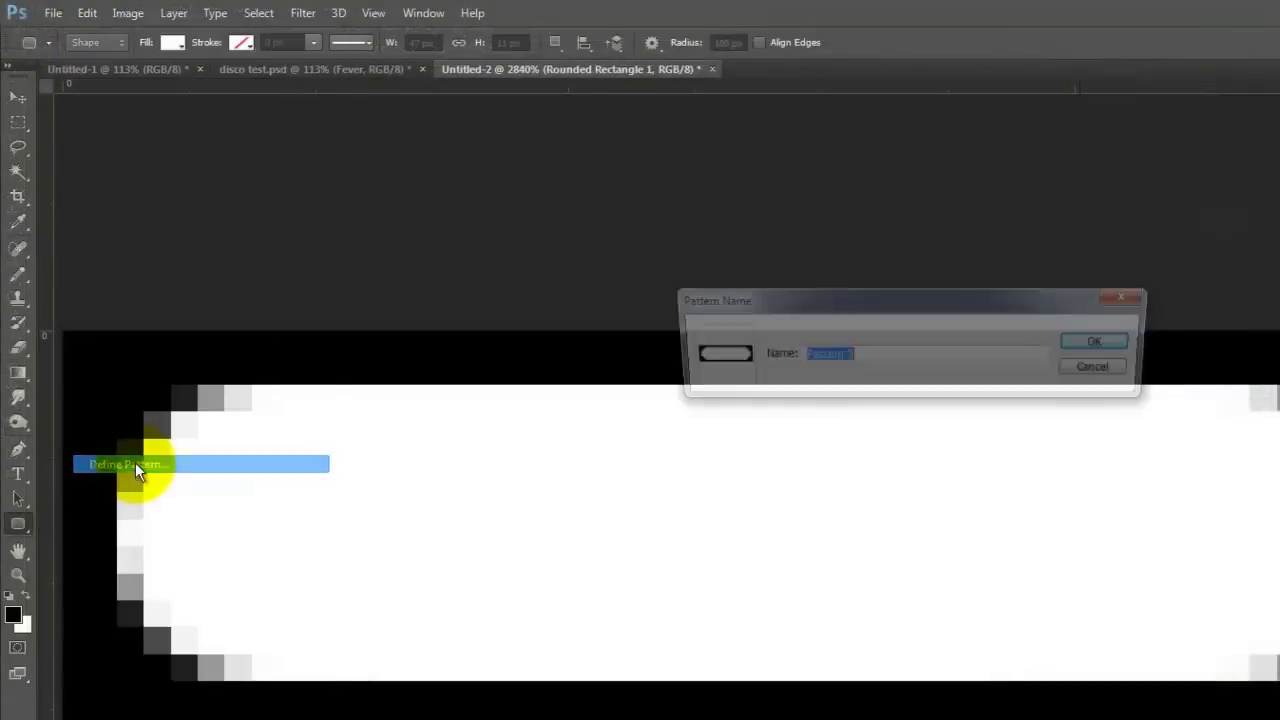
pyautogui.write('EQUALIZER')
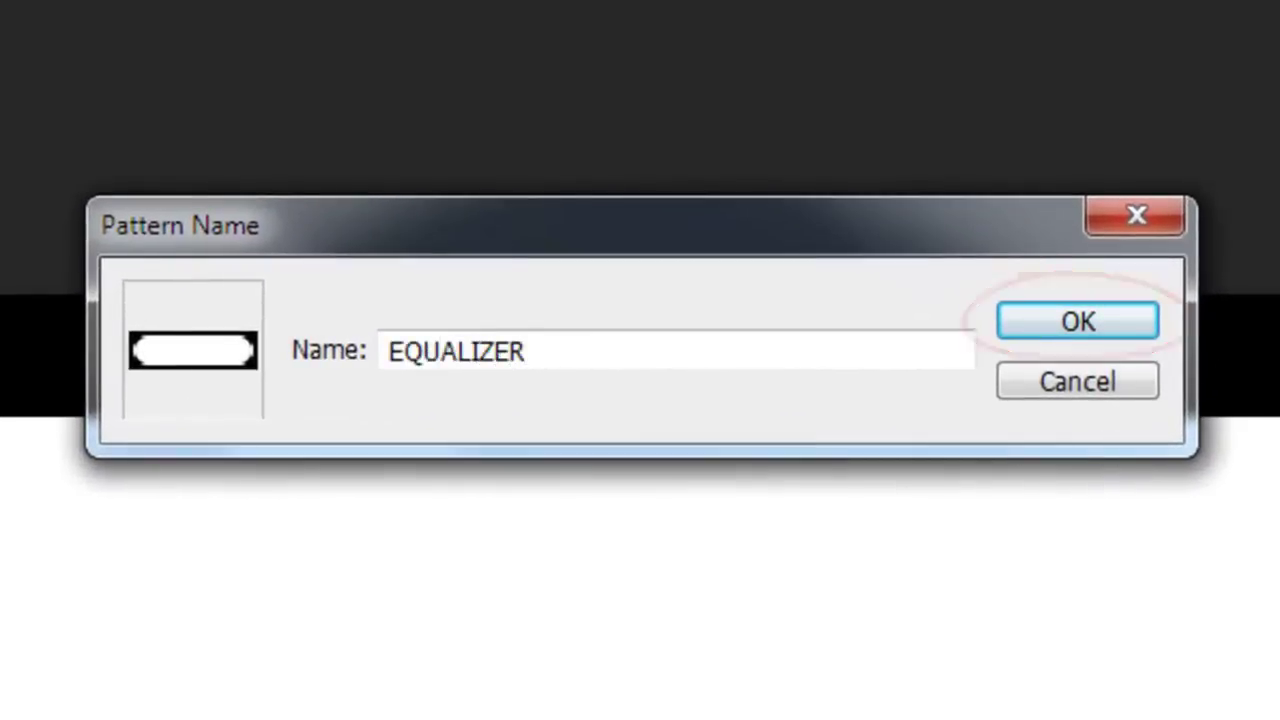
pyautogui.press('Return')
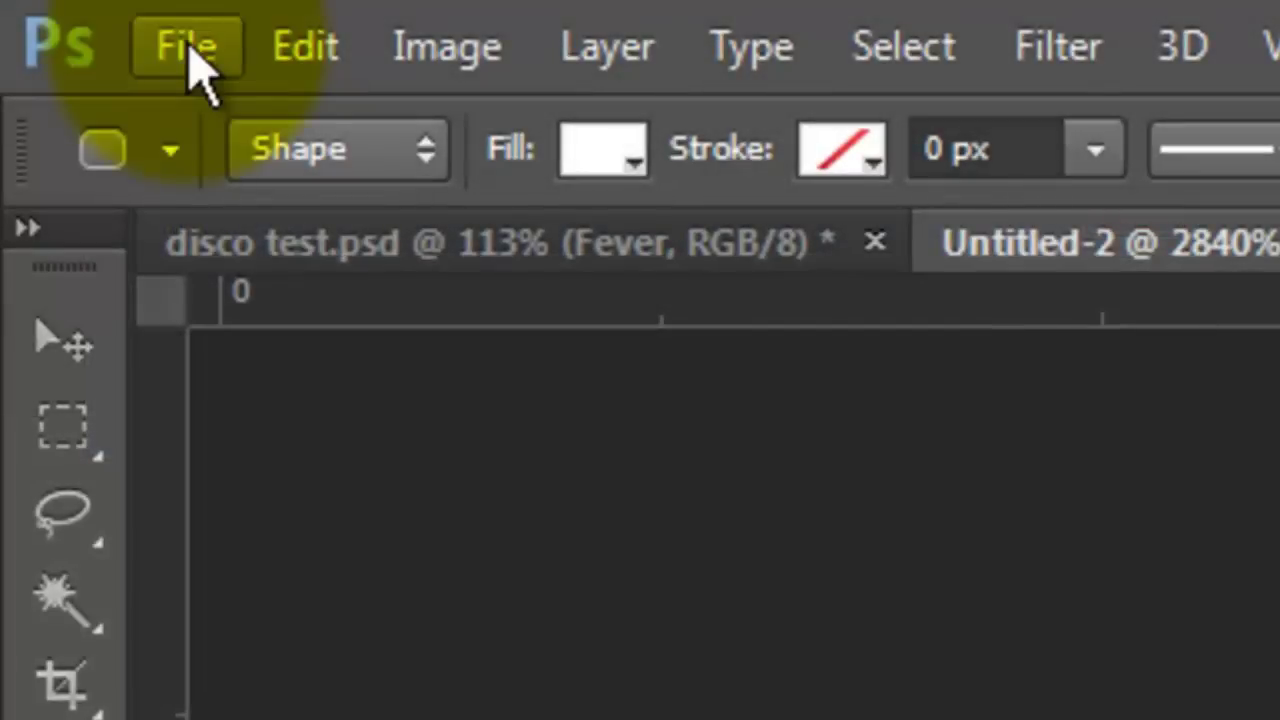
# - Create a new 1280 × 720 px document named DISCO and fit it in the window
pyautogui.click(195, 65)
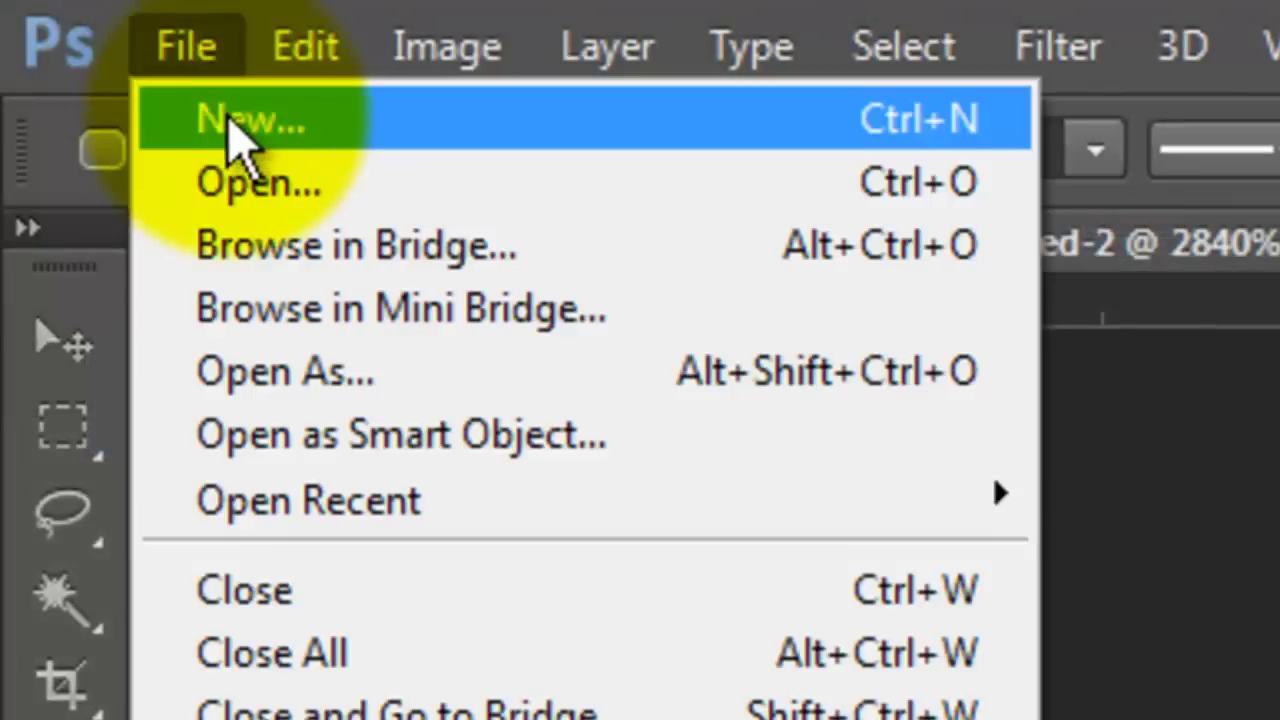
pyautogui.click(243, 137)
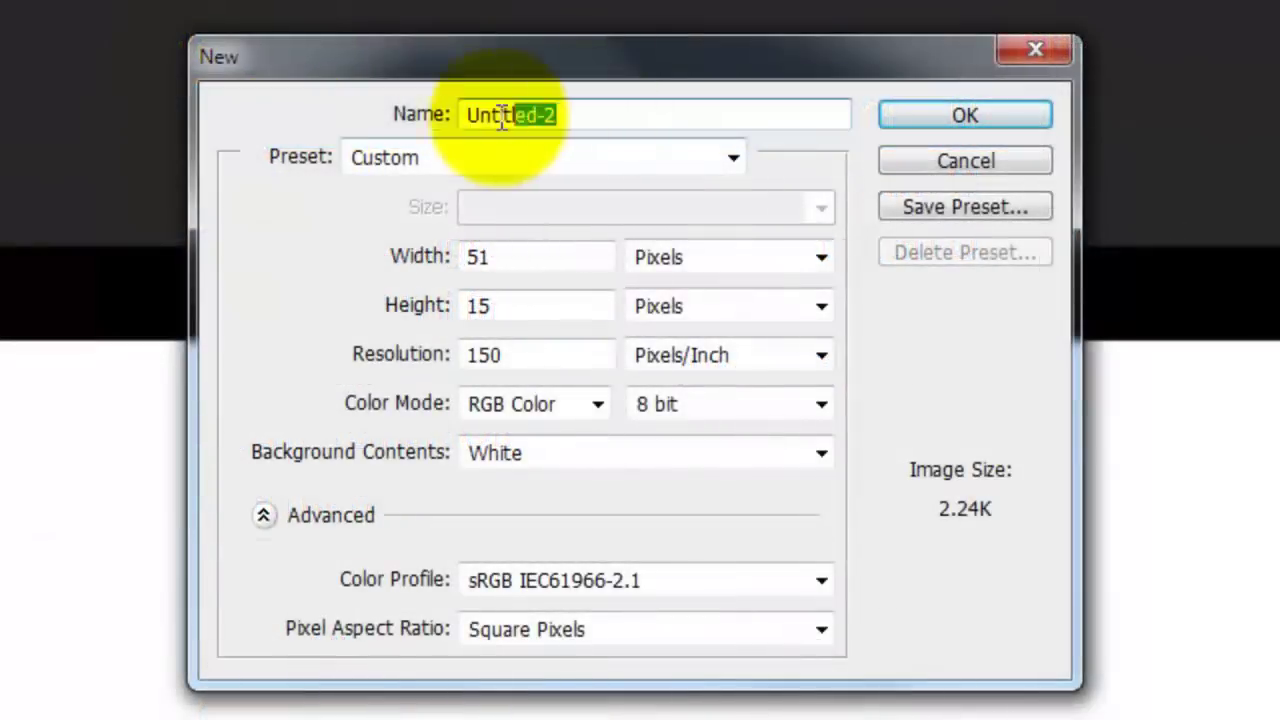
pyautogui.write('DISCO')
pyautogui.click(475, 257)
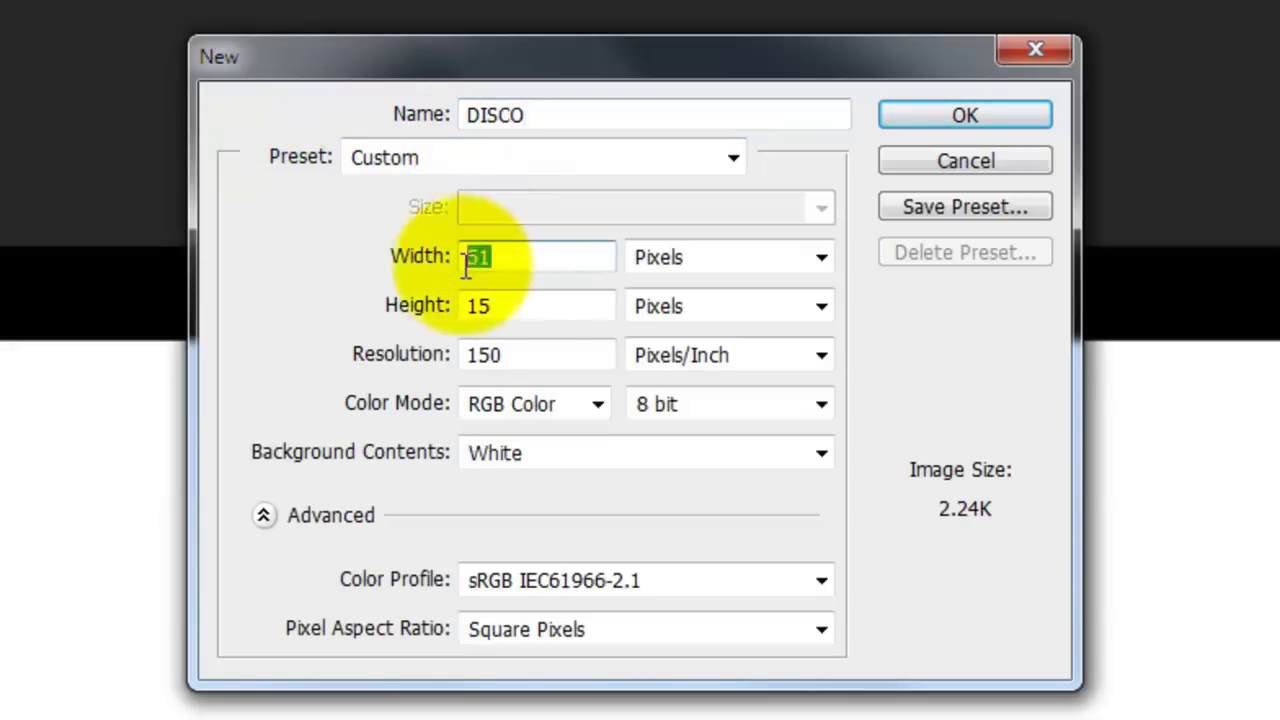
pyautogui.write('1280')
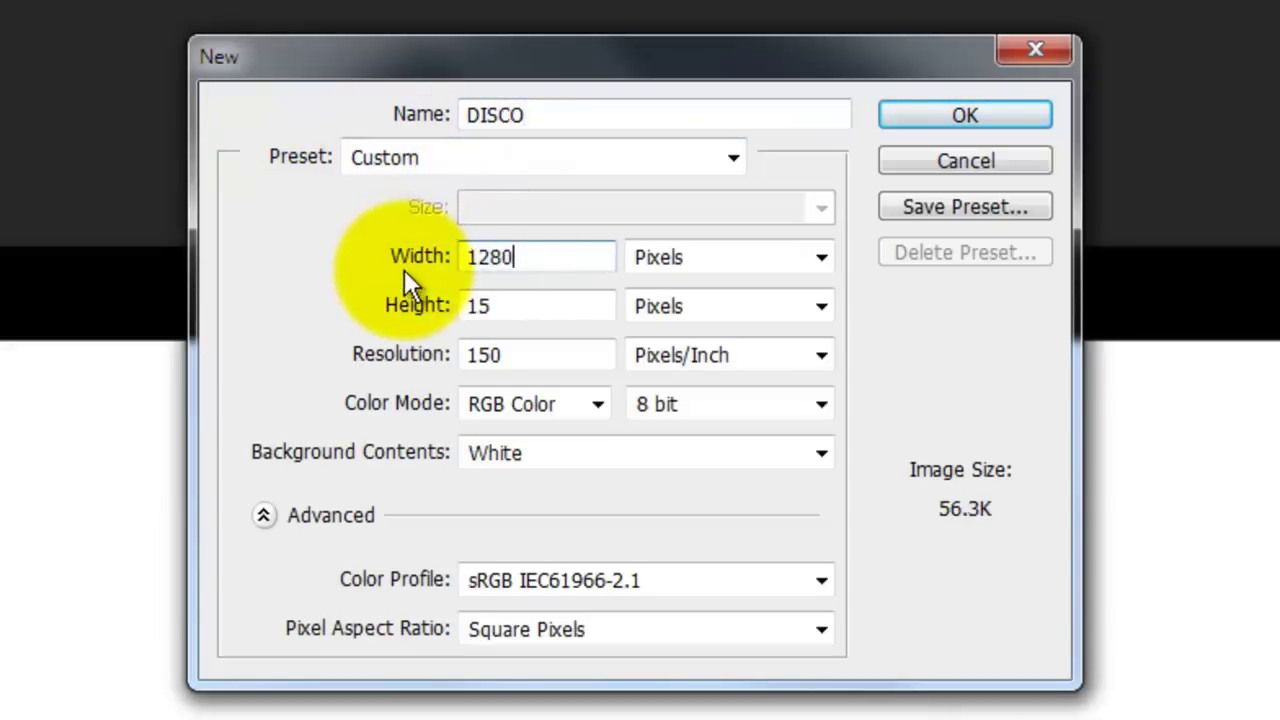
pyautogui.press('Tab')
pyautogui.write('720')
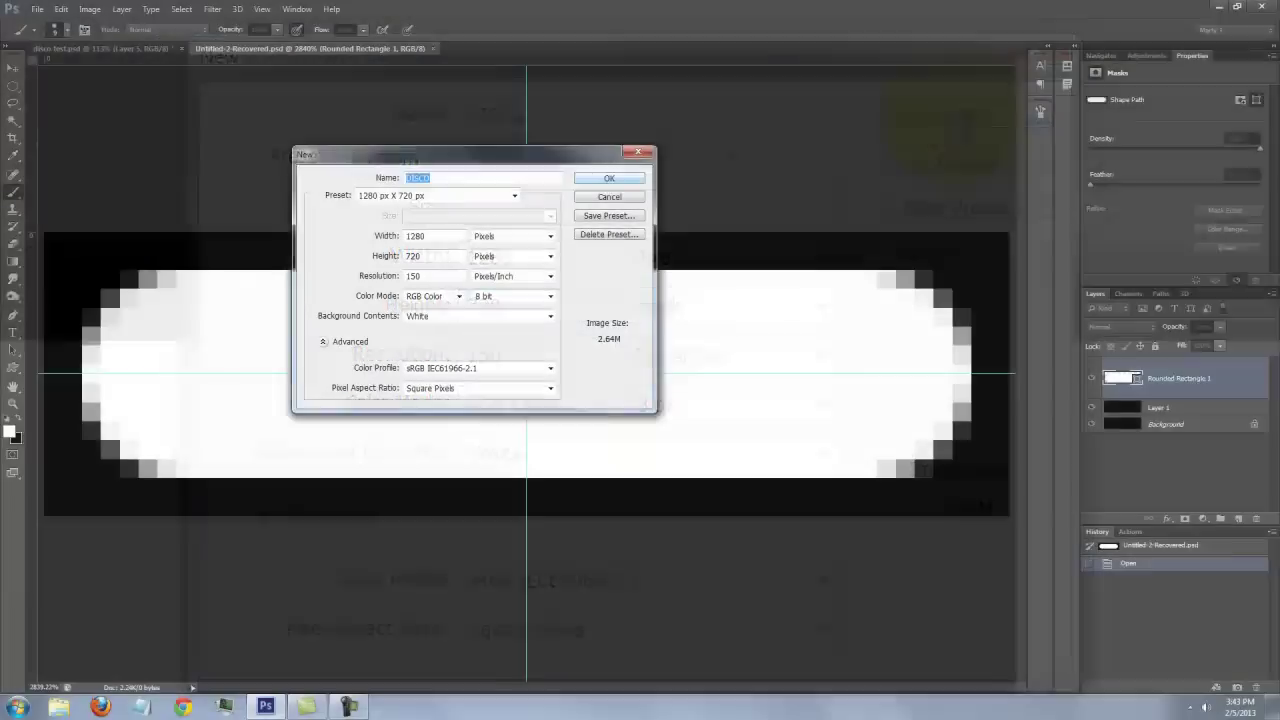
pyautogui.click(611, 178)
pyautogui.hotkey('ctrl', '0')
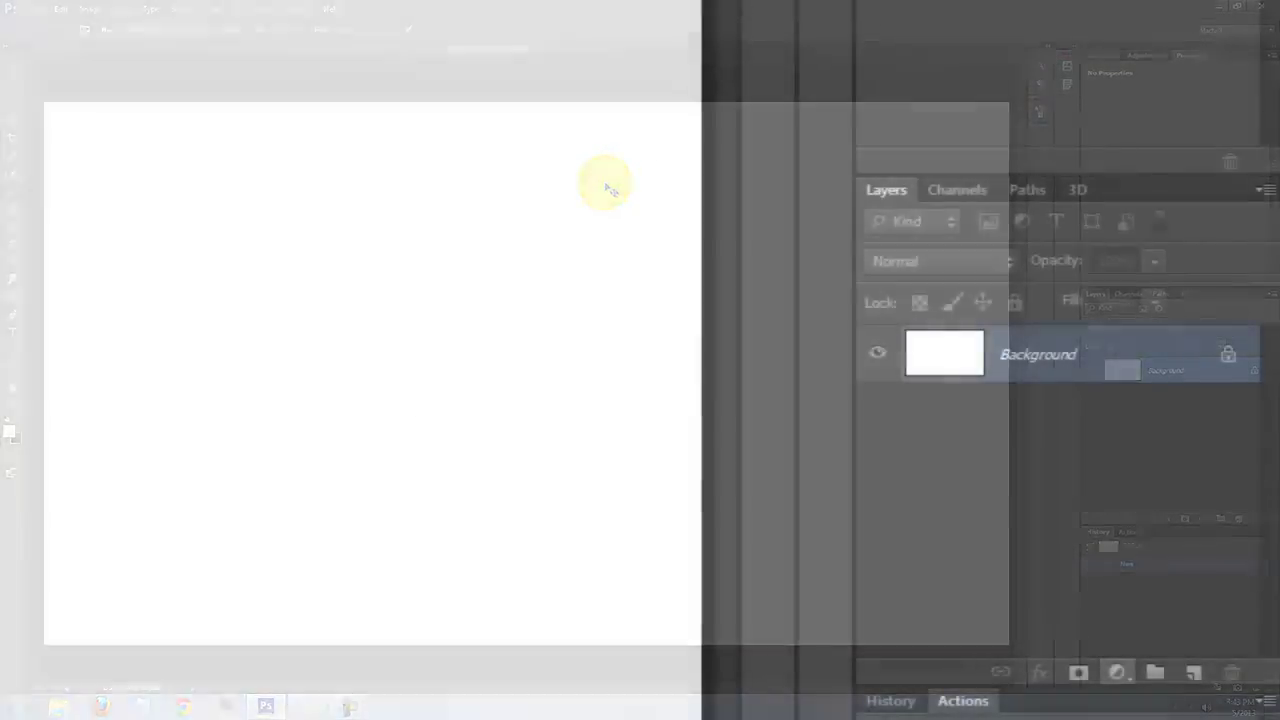
pyautogui.click(1203, 518)
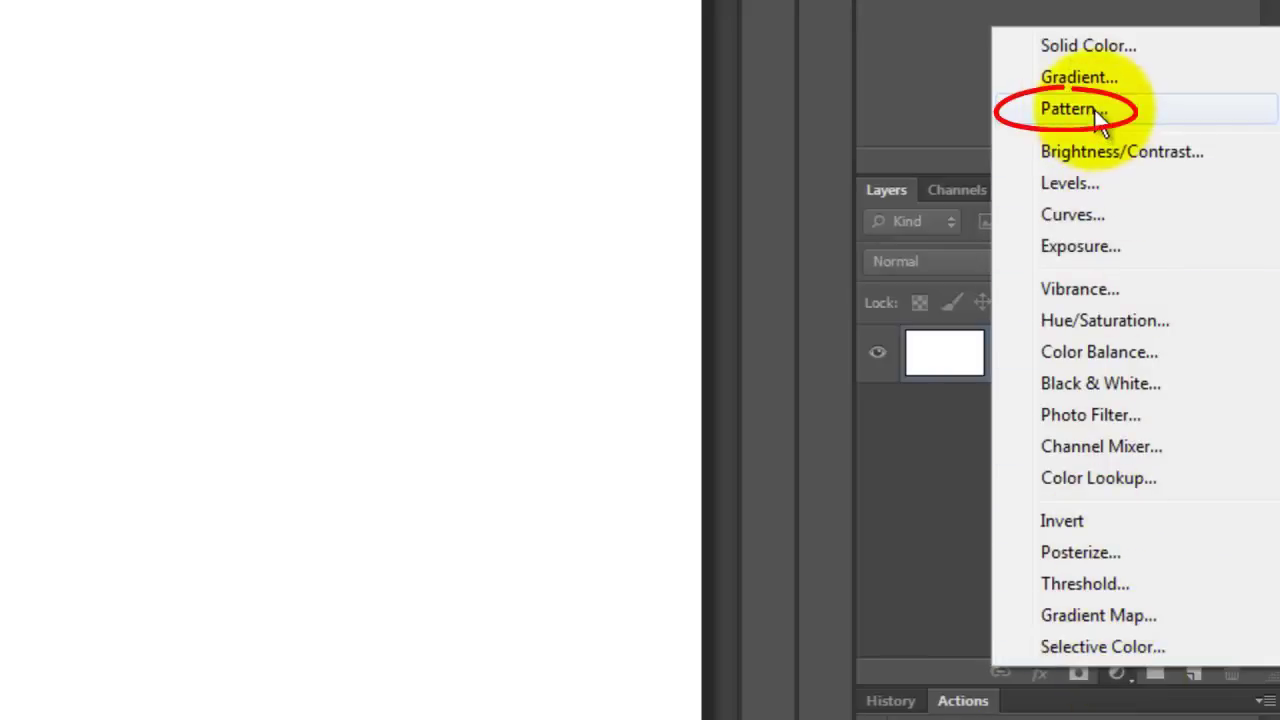
# - Add a Pattern Fill layer of the bars at 100% and load the bars as a selection
pyautogui.click(1094, 109)
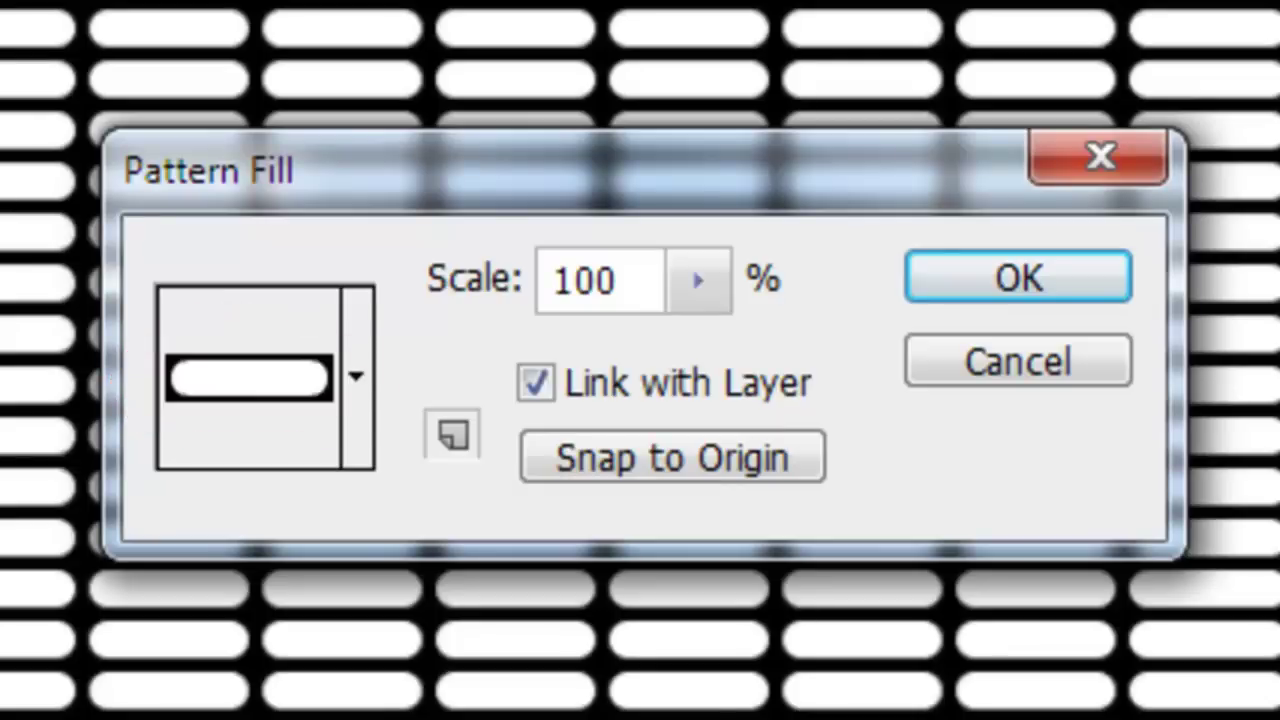
pyautogui.click(1078, 280)
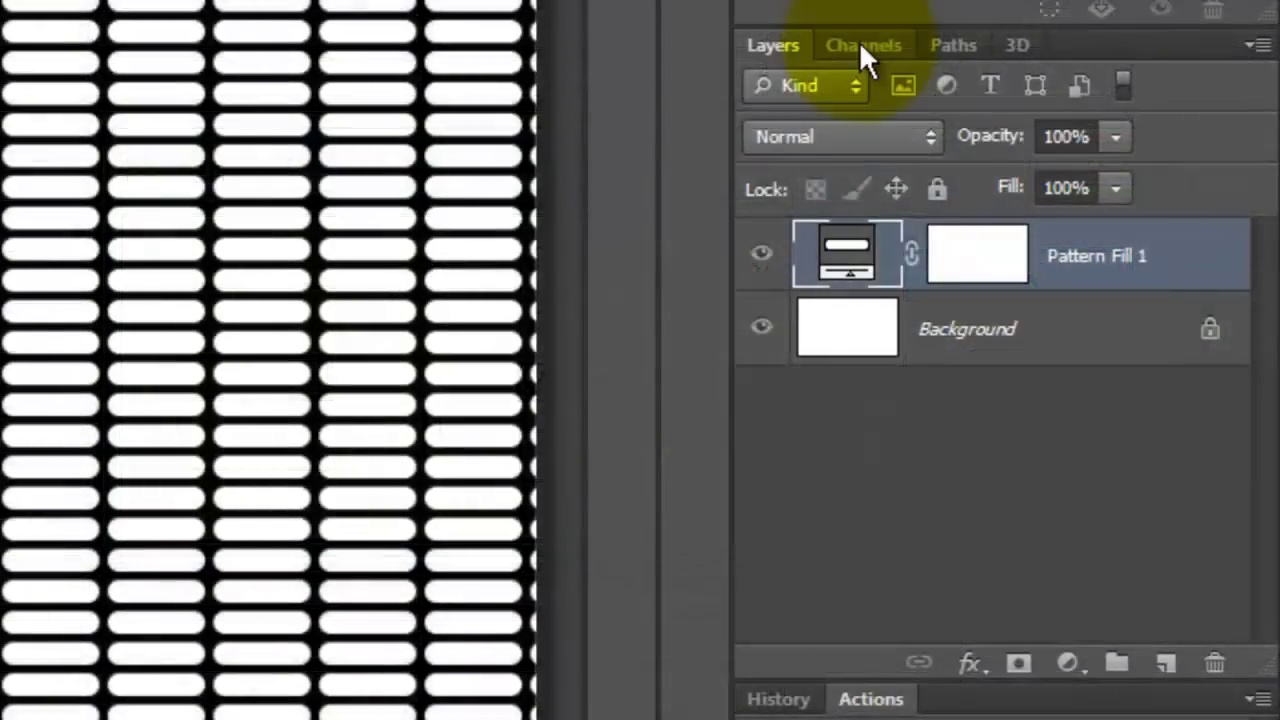
pyautogui.click(859, 45)
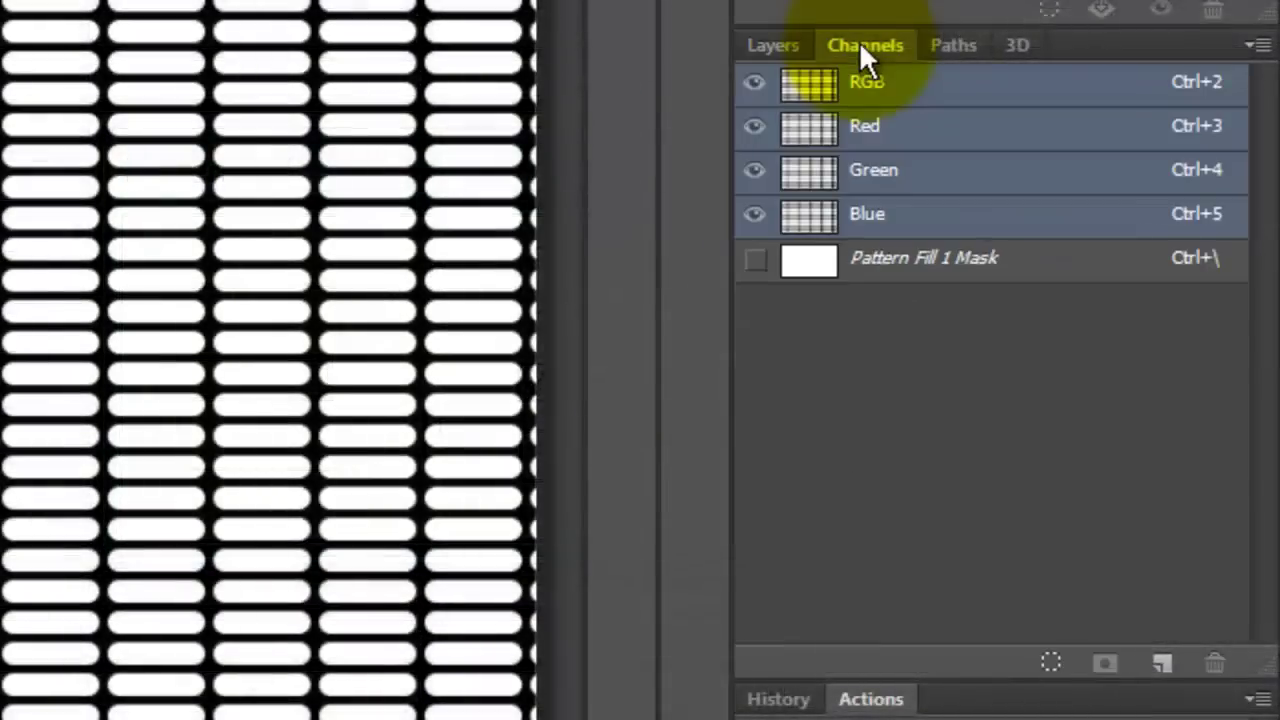
pyautogui.click(1050, 662)
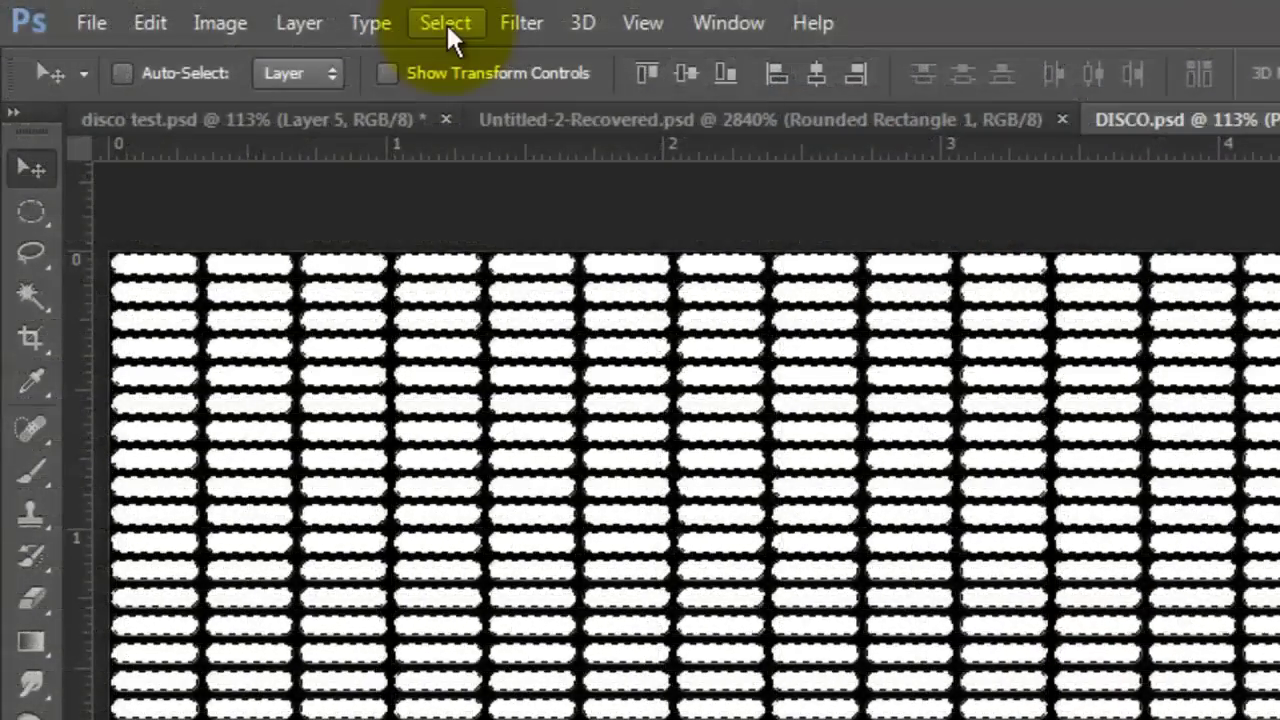
# - Save the bar selection as a new channel named EQUILIZER
pyautogui.click(446, 22)
pyautogui.click(515, 623)
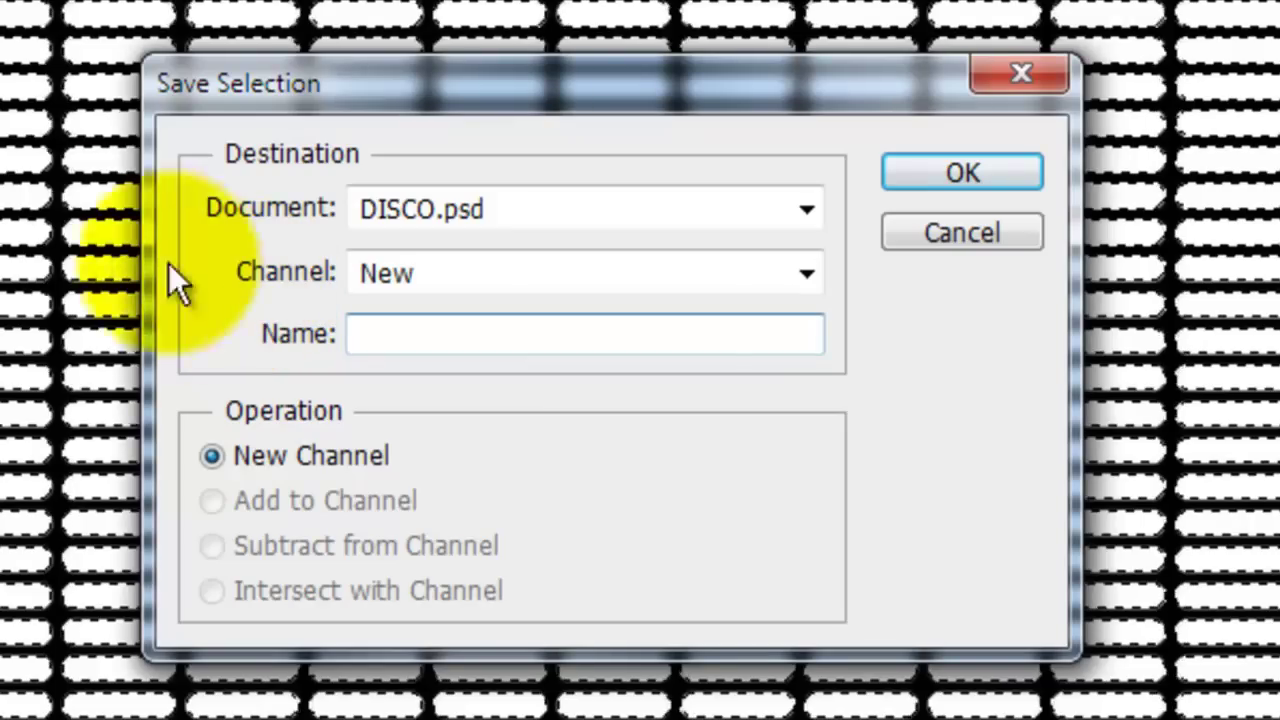
pyautogui.write('EQUILIZER')
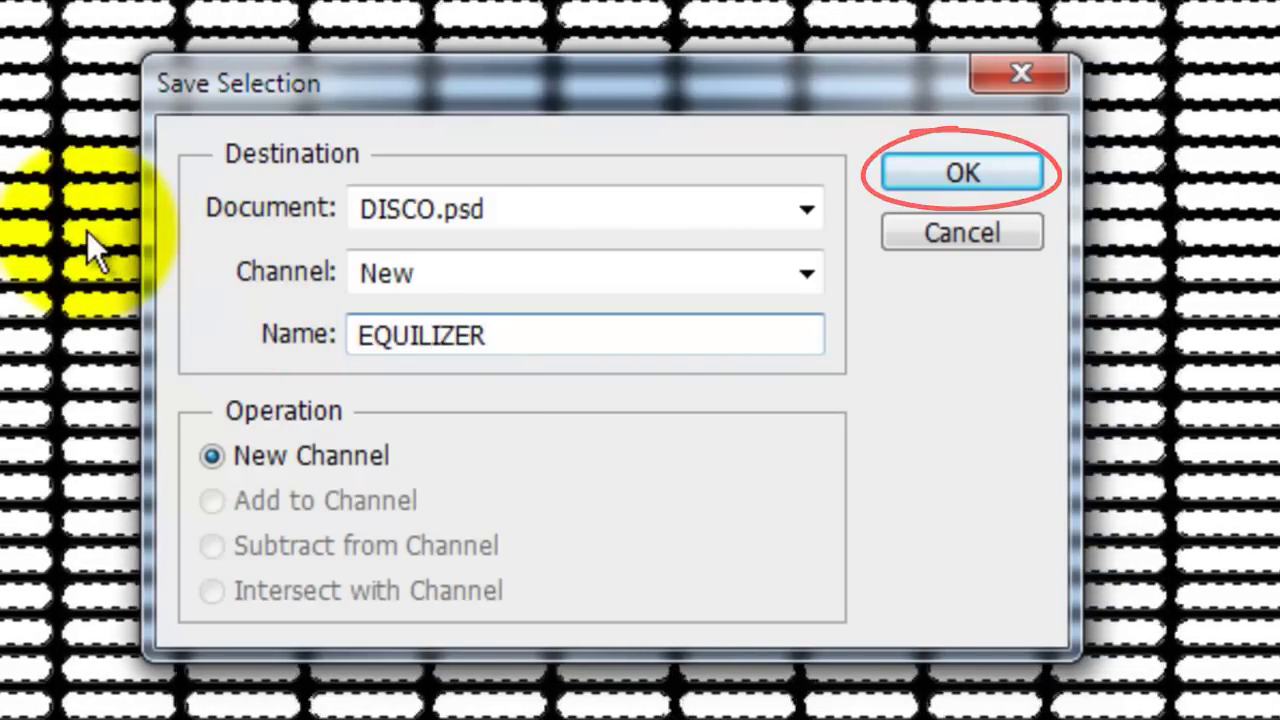
pyautogui.press('Return')
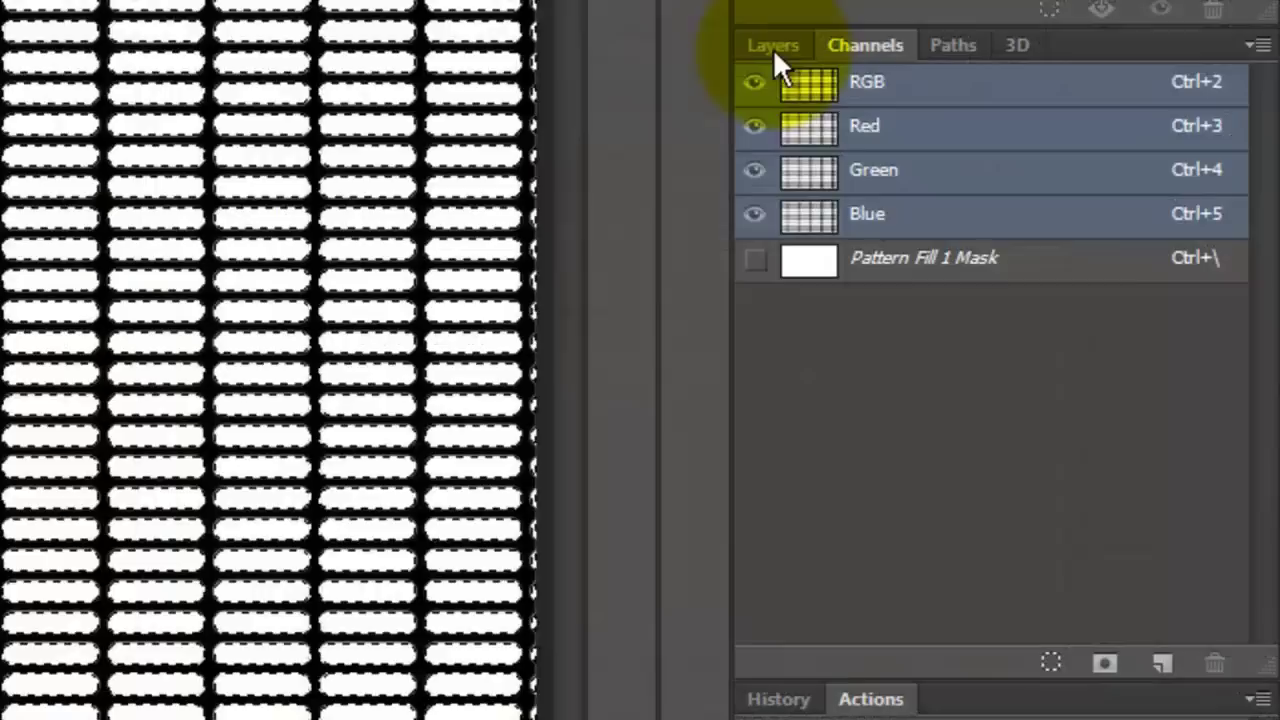
# - Replace the Pattern Fill layer with a new Layer 1 masked to the bar selection
pyautogui.click(775, 48)
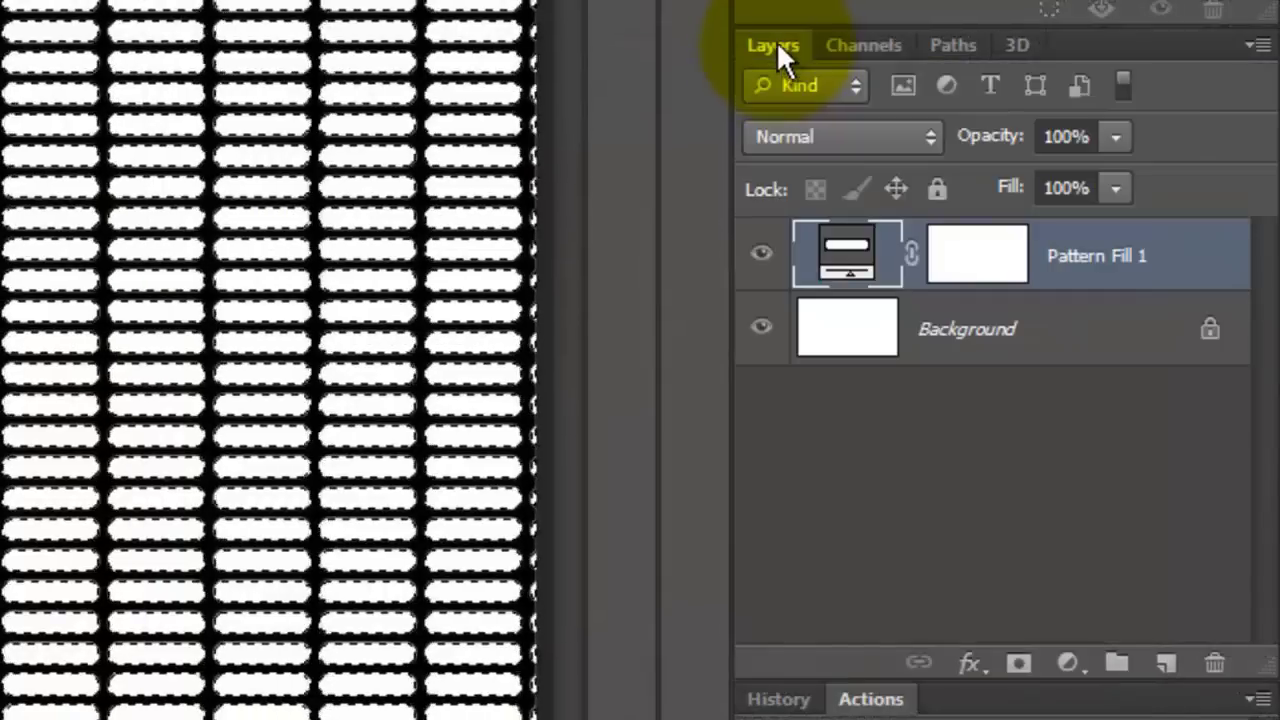
pyautogui.moveTo(1095, 260); pyautogui.dragTo(1214, 663)
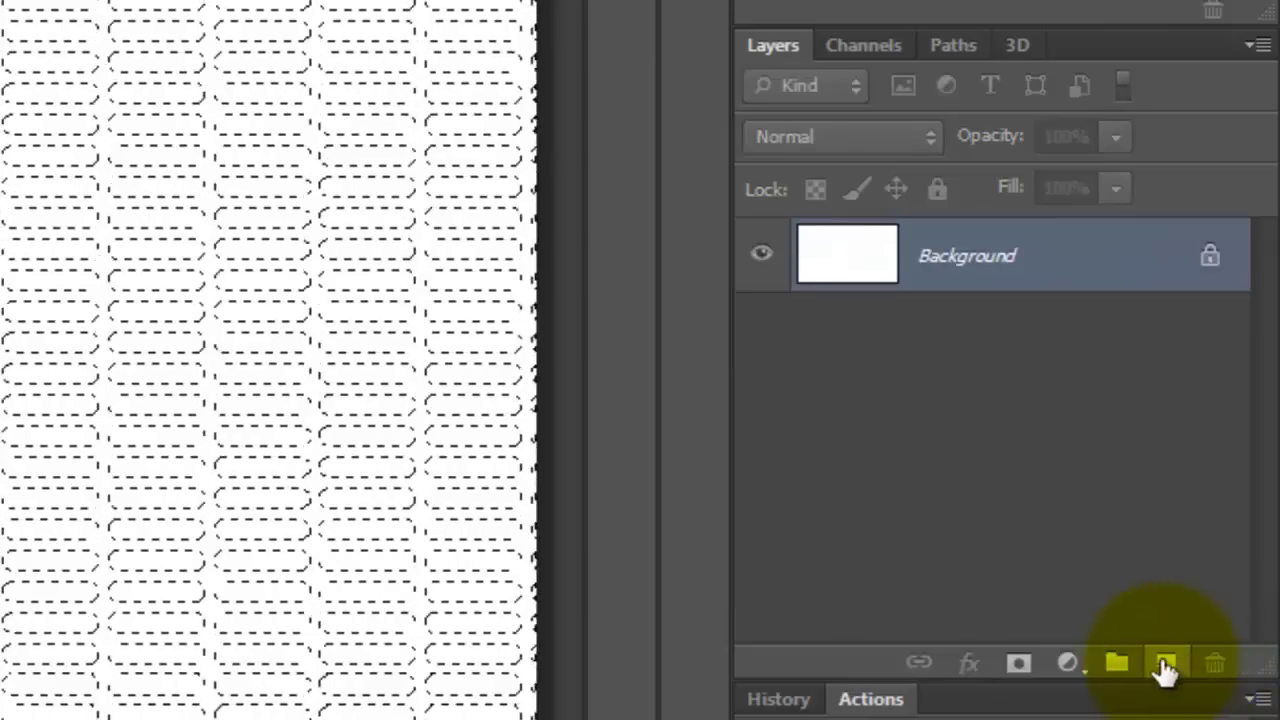
pyautogui.click(1166, 665)
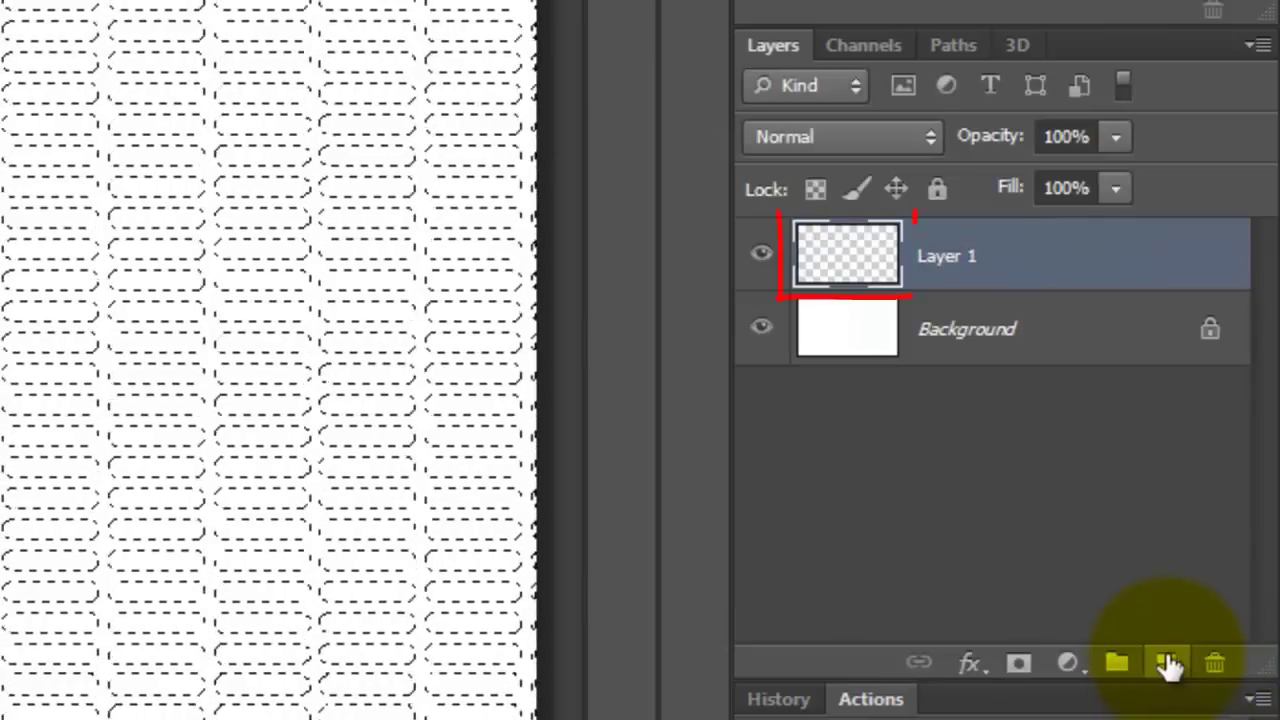
pyautogui.click(1022, 663)
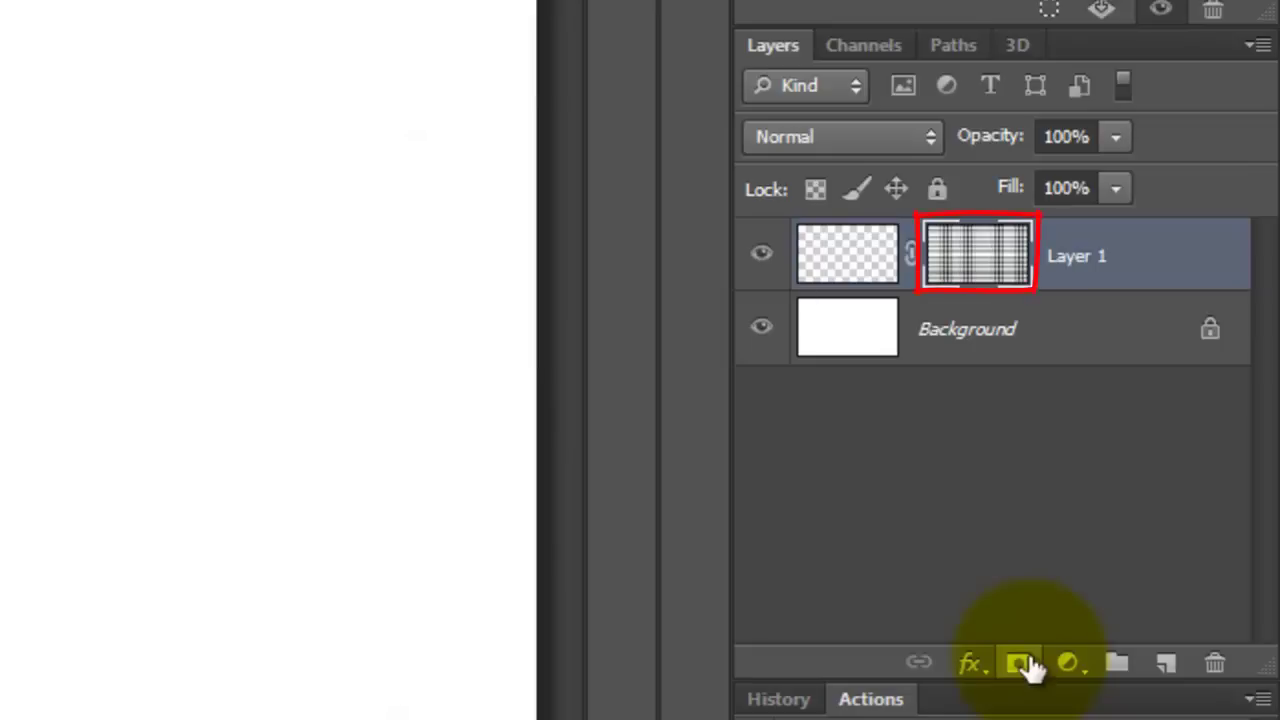
# - Fill the Background layer with black
pyautogui.click(858, 335)
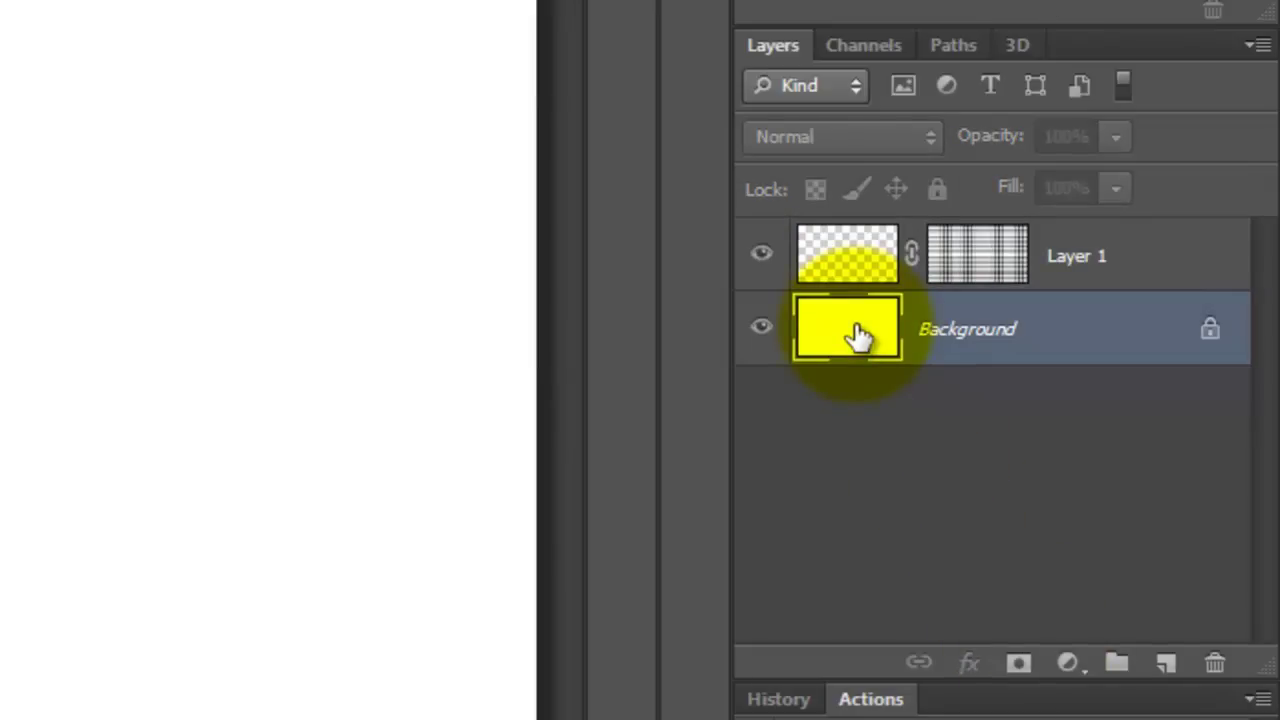
pyautogui.hotkey('alt', 'Delete')
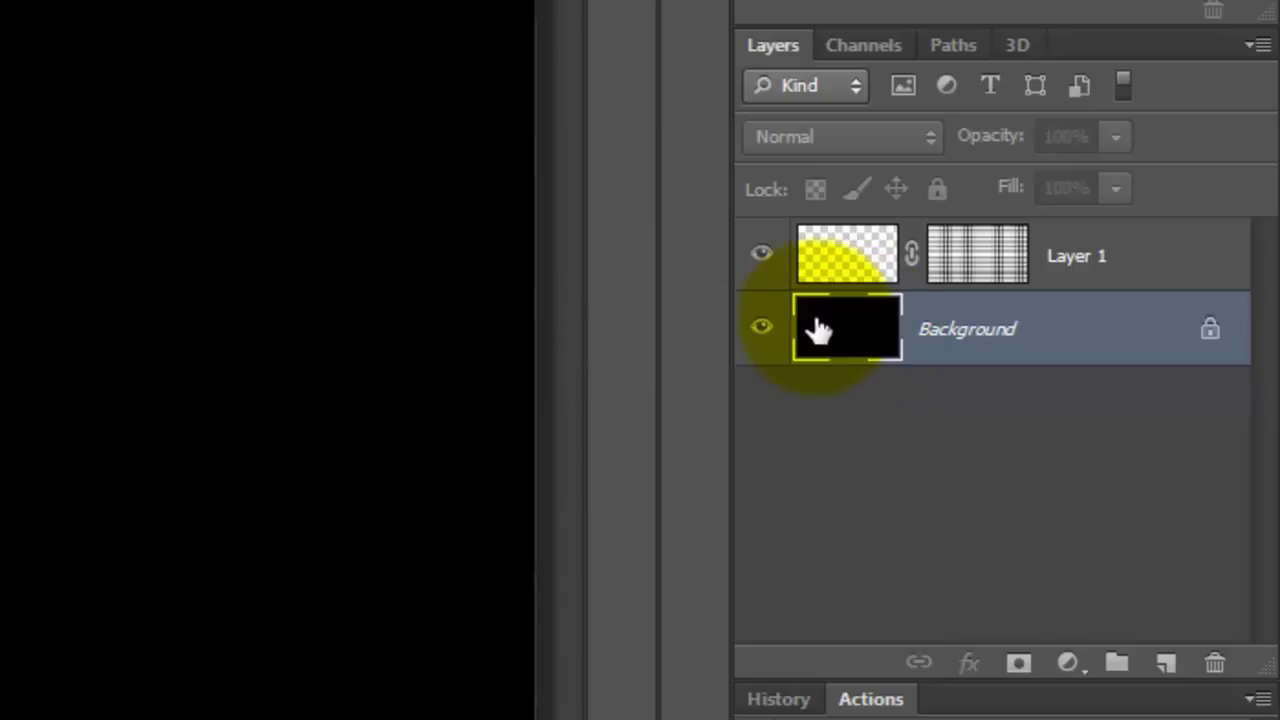
pyautogui.click(845, 251)
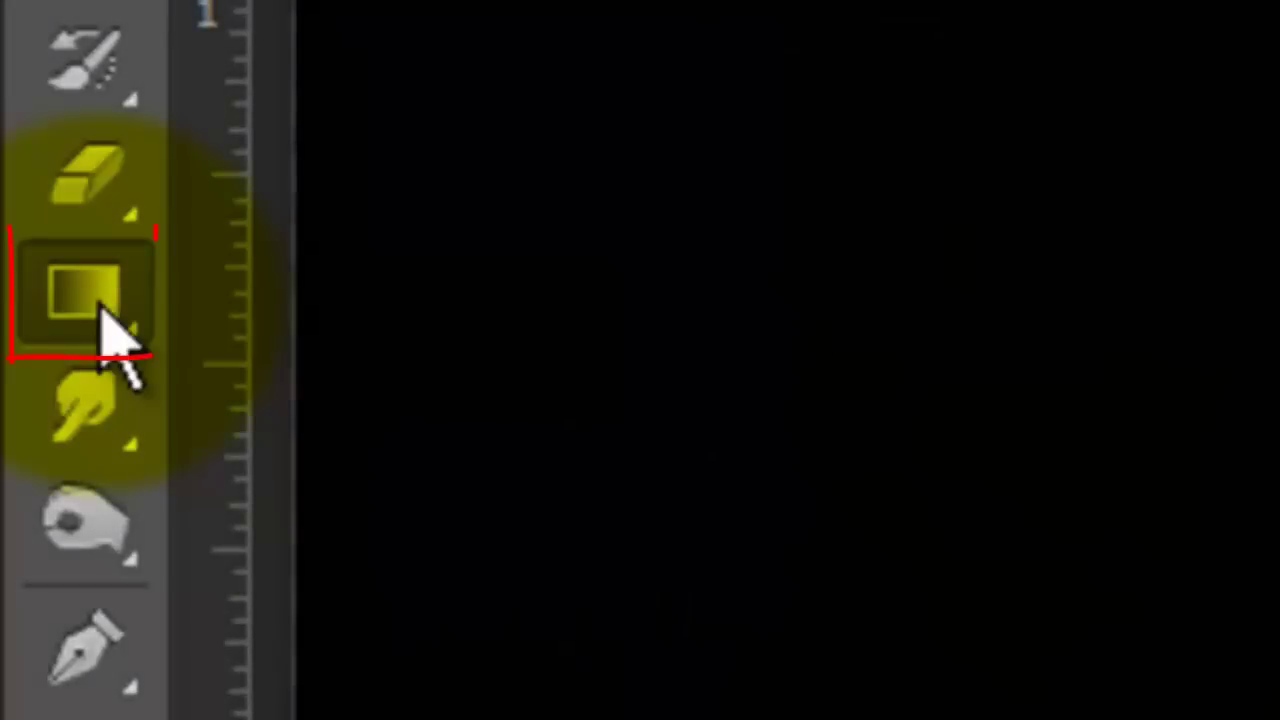
# - Drag a linear rainbow spectrum gradient left to right across Layer 1
pyautogui.rightClick(104, 318)
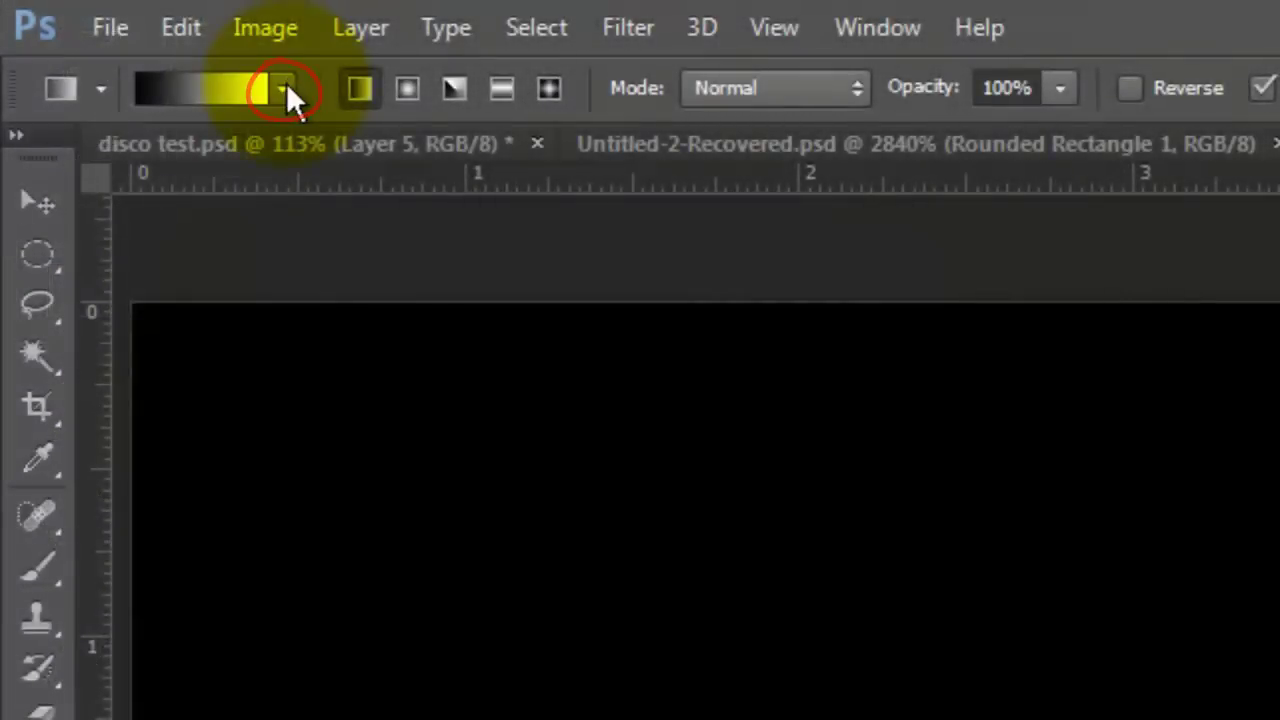
pyautogui.click(284, 90)
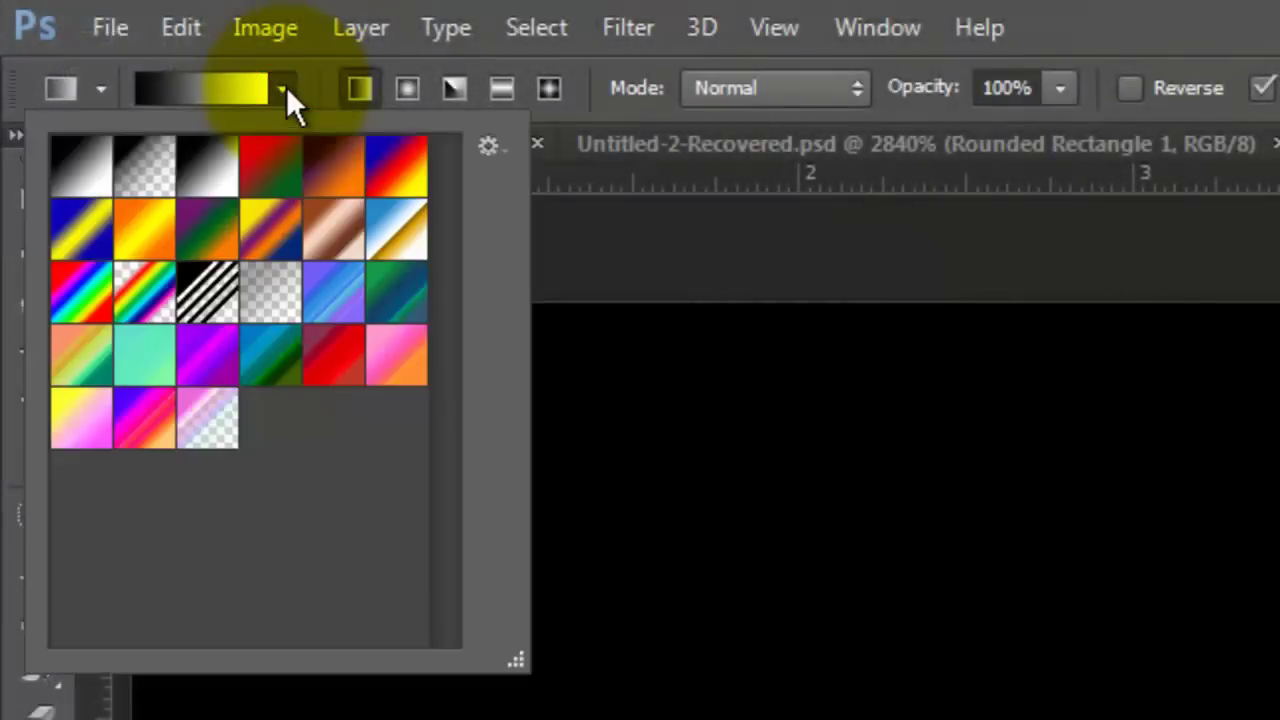
pyautogui.click(75, 295)
pyautogui.click(357, 86)
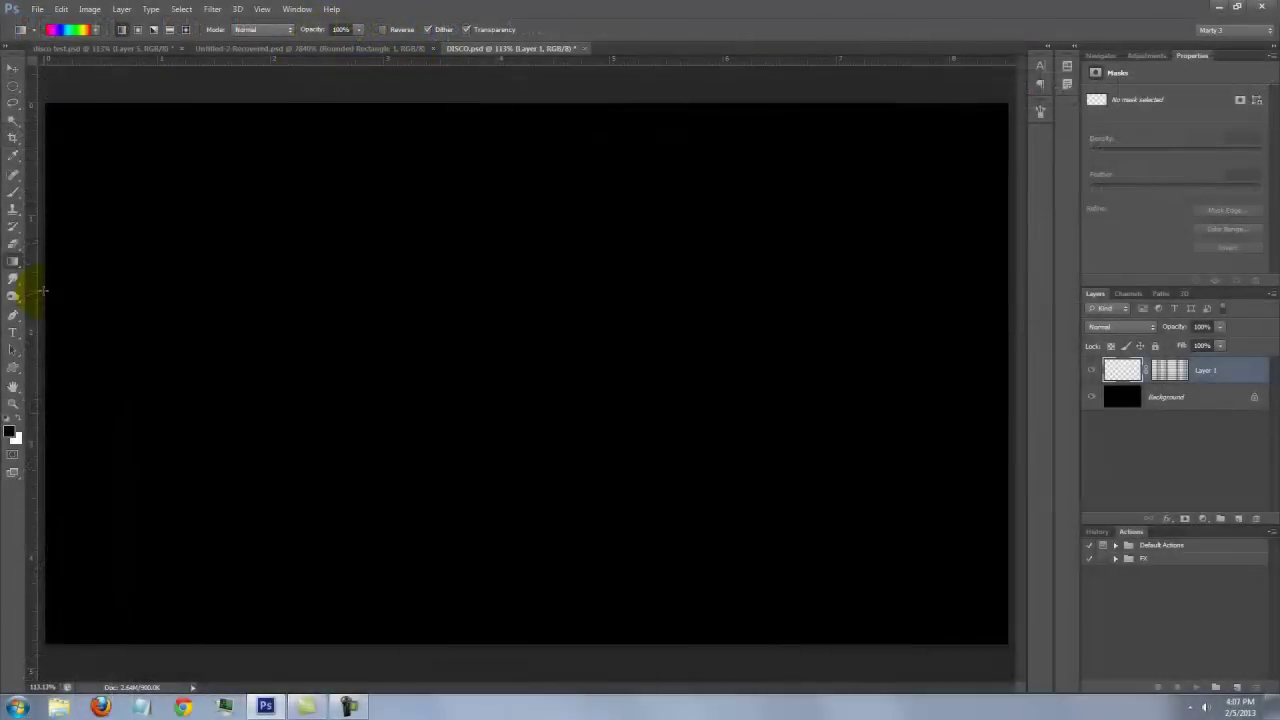
pyautogui.keyDown('shift'); pyautogui.click(43, 291); pyautogui.keyUp('shift')
pyautogui.moveTo(43, 291); pyautogui.dragTo(611, 288)
pyautogui.moveTo(1017, 293); pyautogui.dragTo(1024, 296)
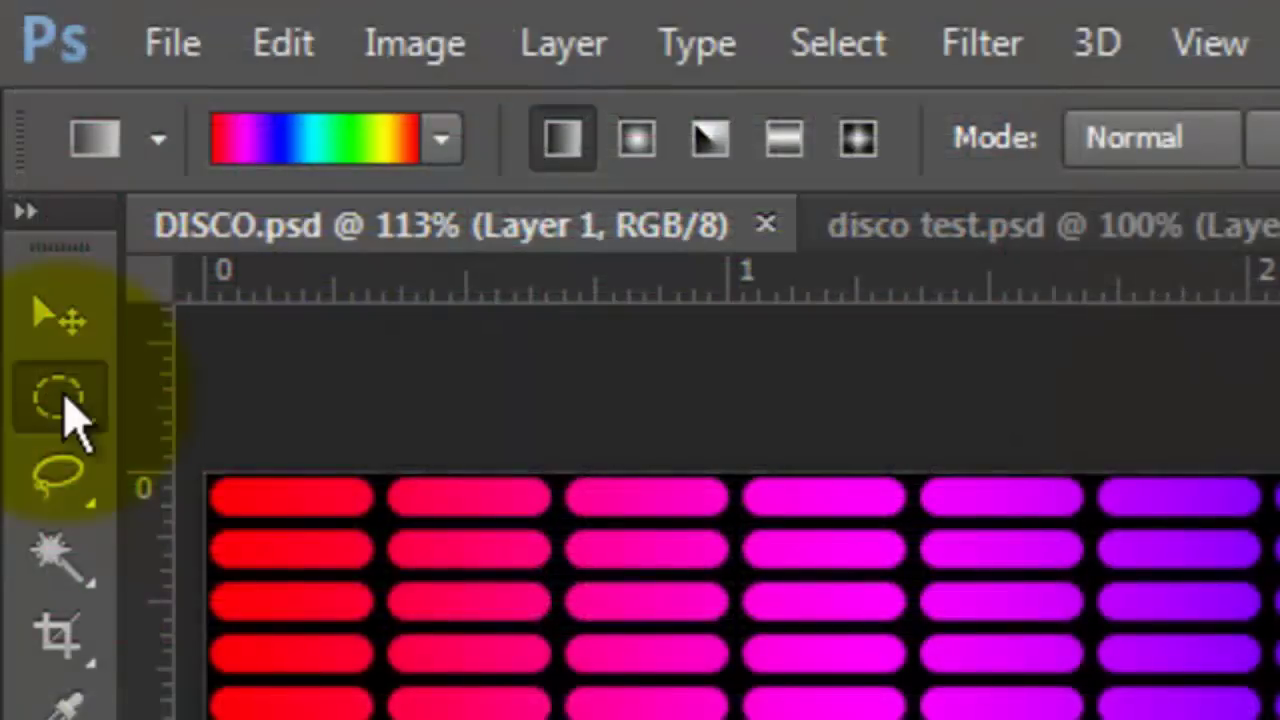
# - Fill a stepped rectangular selection on Layer 1's mask with black so the bars stand at varying heights
pyautogui.click(13, 88)
pyautogui.click(240, 406)
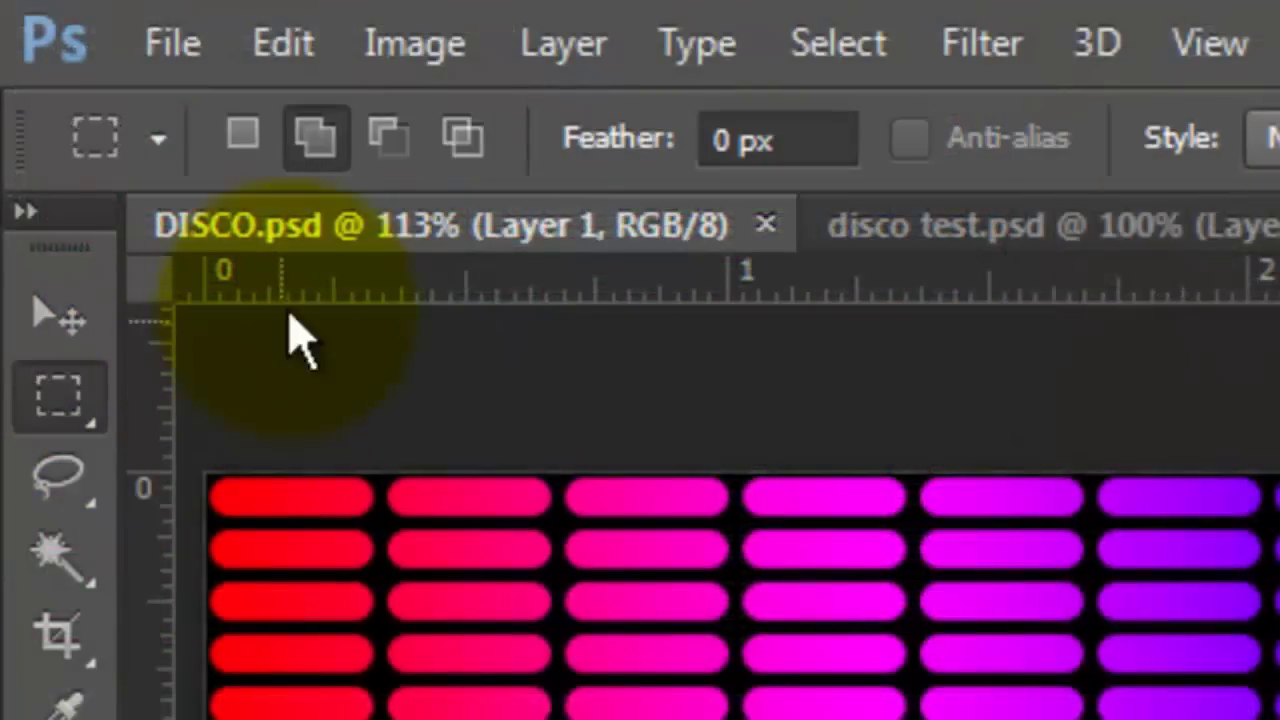
pyautogui.click(316, 140)
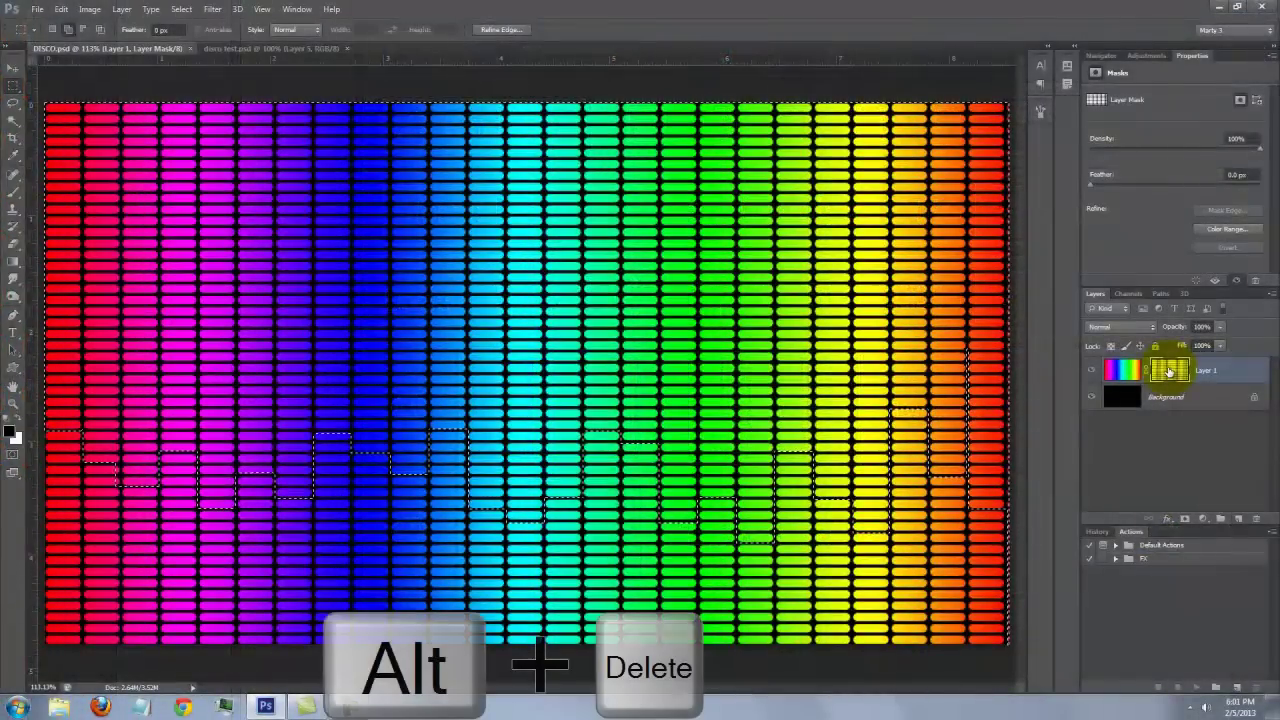
pyautogui.hotkey('alt', 'Delete')
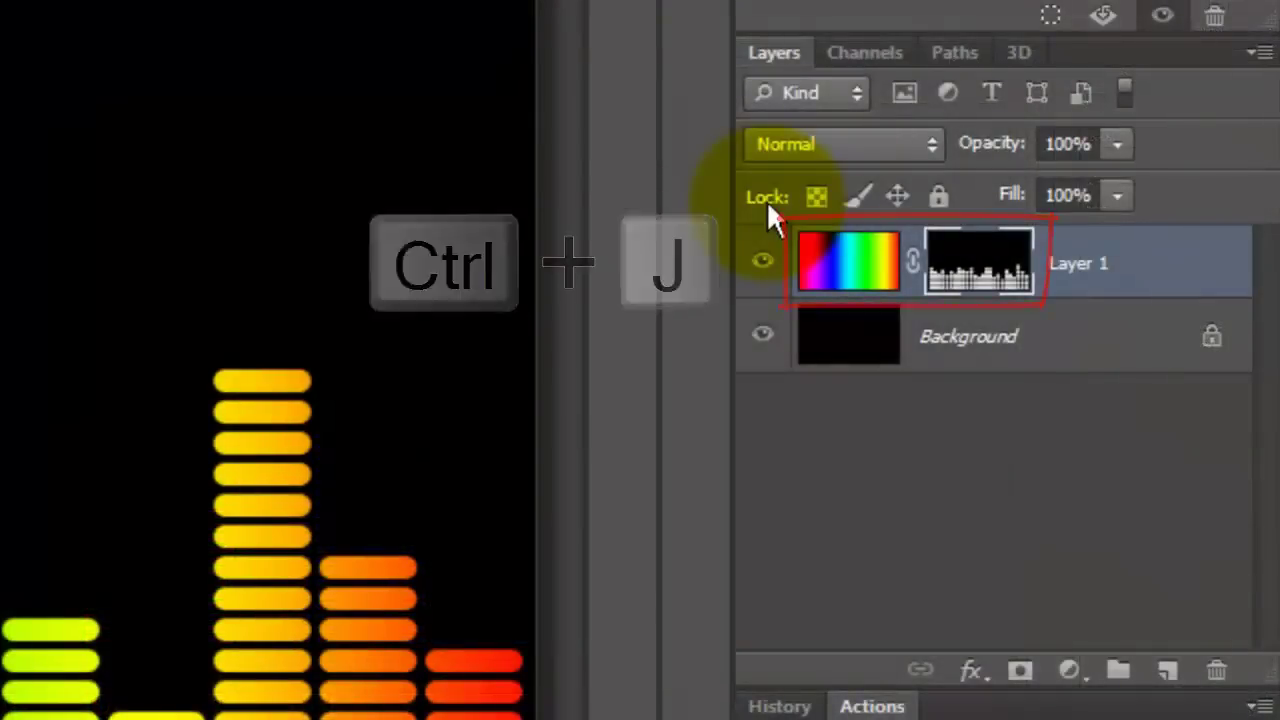
# - Duplicate the bar layer, then give the original Layer 1 a Motion Blur of angle 90° and distance 425 px
pyautogui.hotkey('ctrl', 'j')
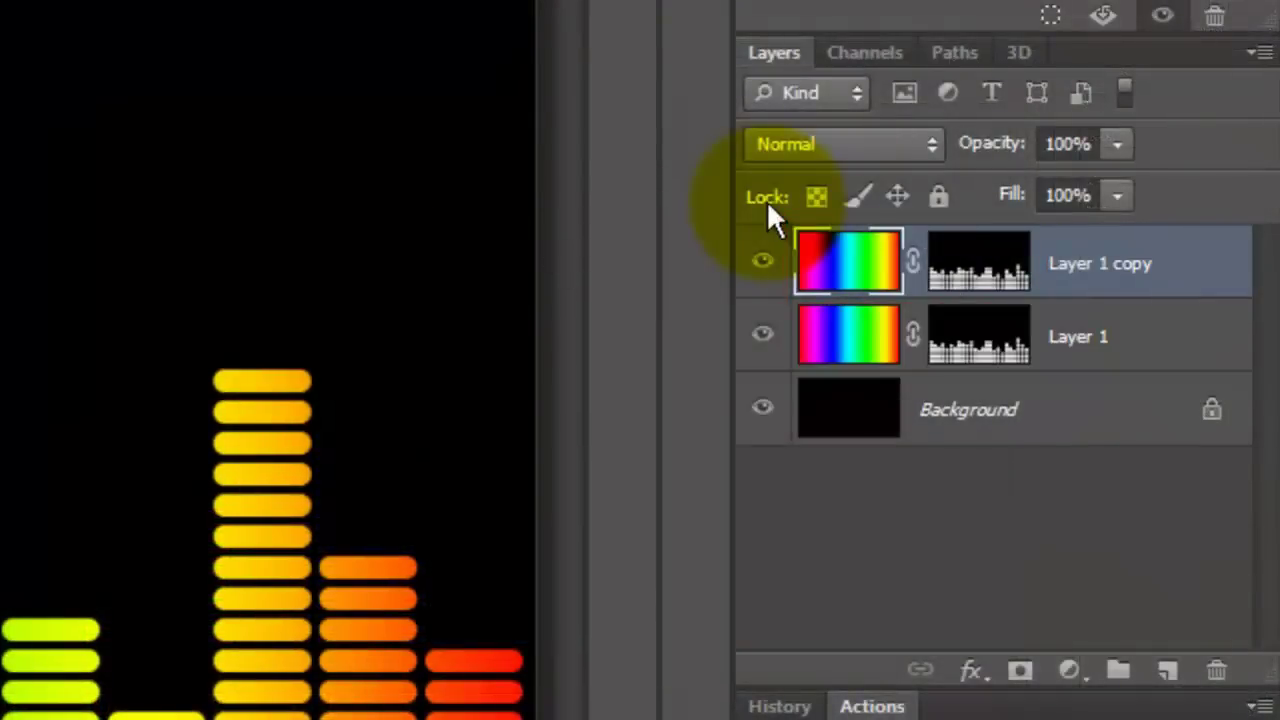
pyautogui.click(845, 343)
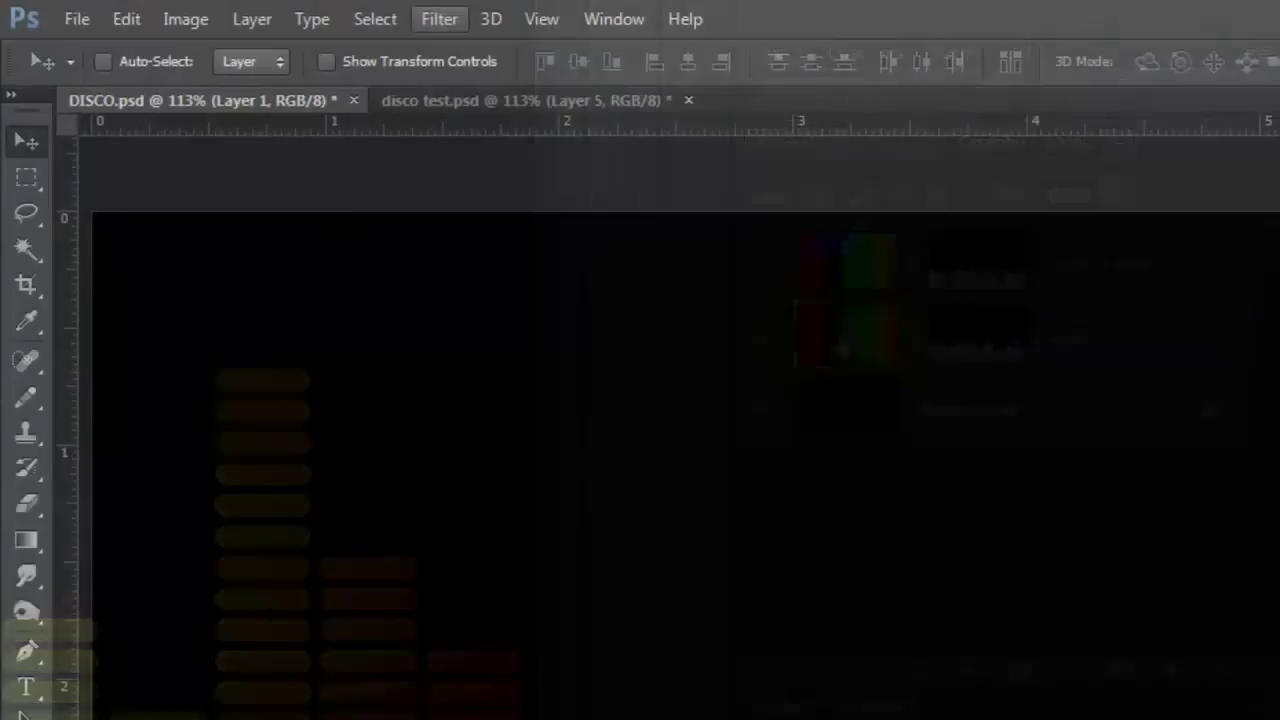
pyautogui.click(439, 19)
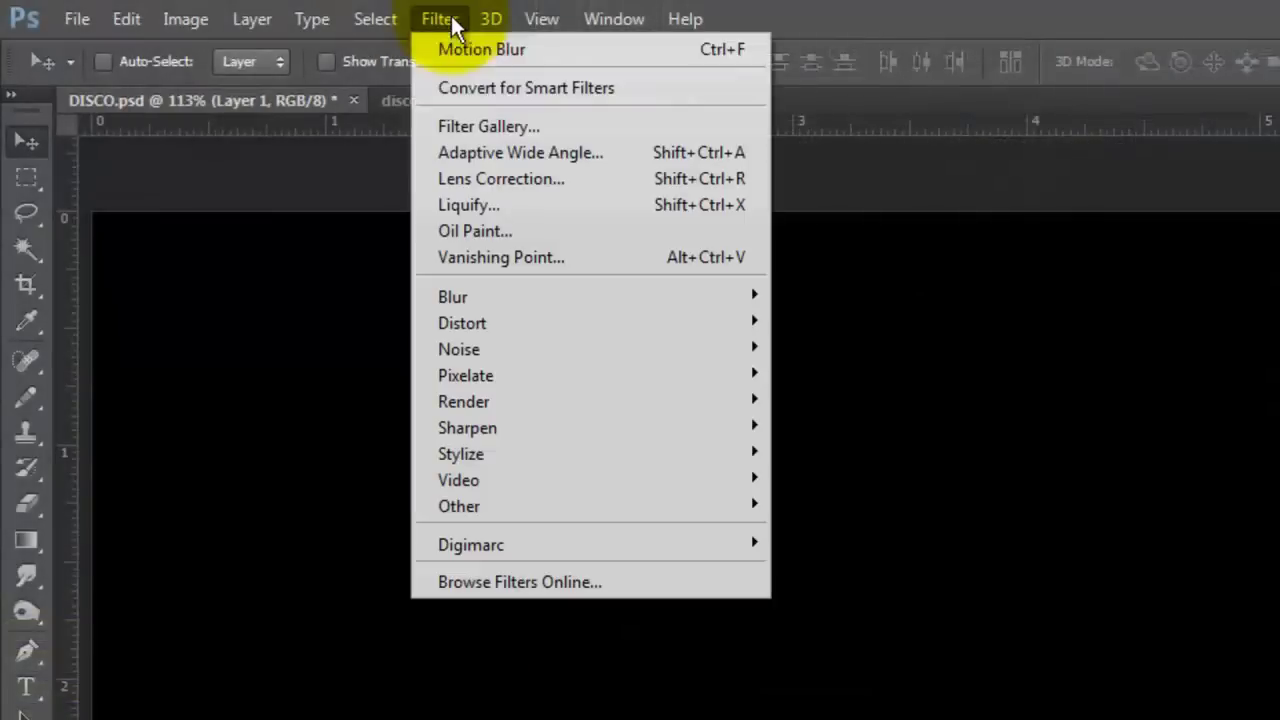
pyautogui.moveTo(466, 296)
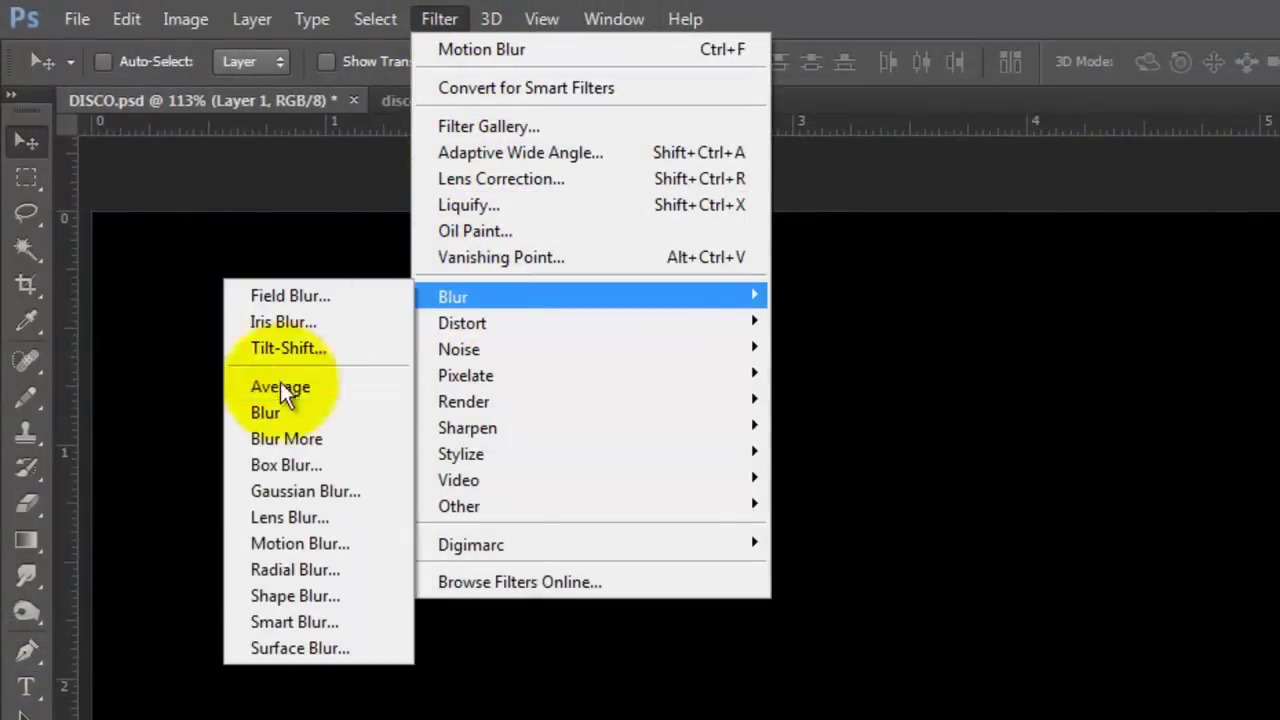
pyautogui.click(290, 550)
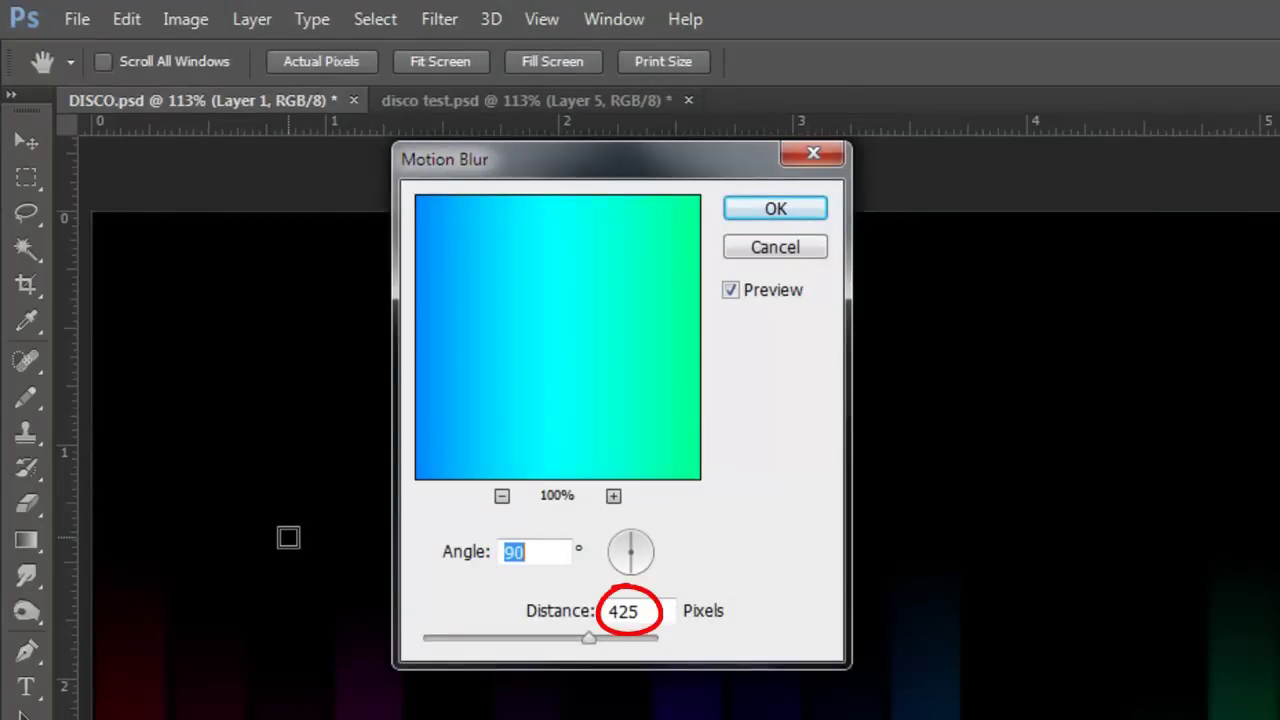
pyautogui.click(762, 212)
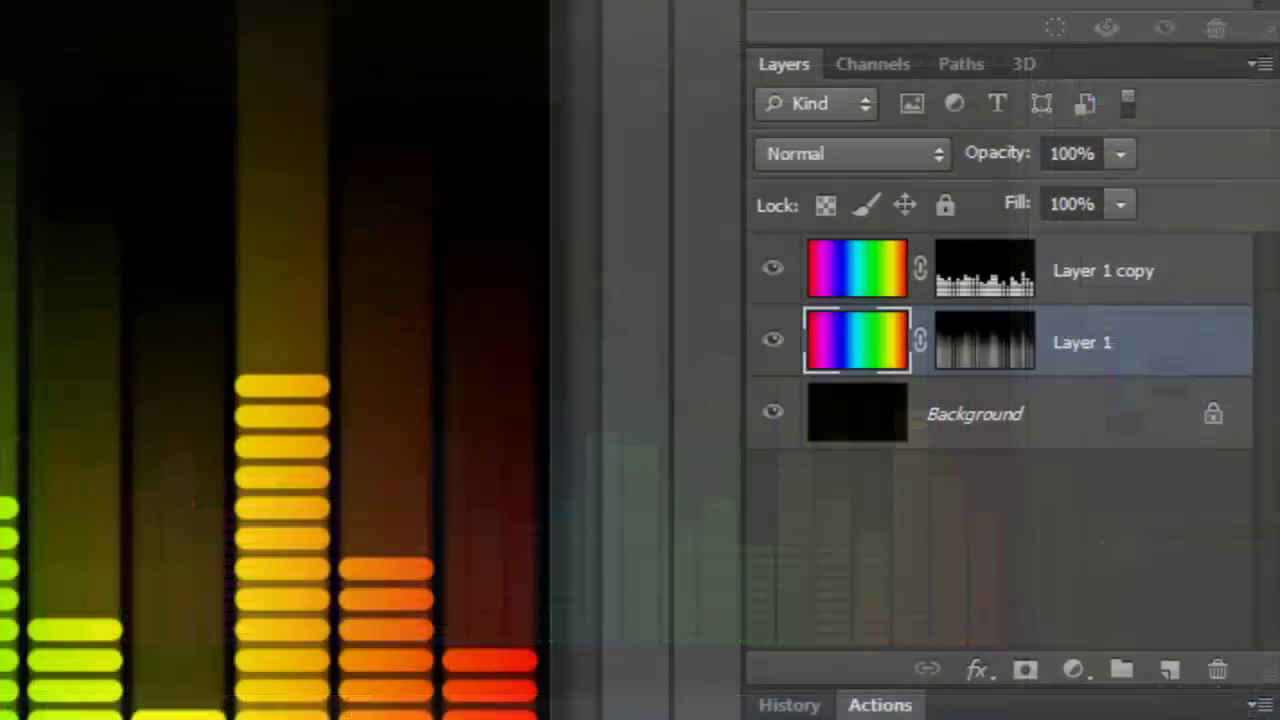
# - Stamp all visible layers into Layer 2 from Layer 1 copy, then copy the EQUILIZER-channel bars onto Layer 3
pyautogui.click(1118, 368)
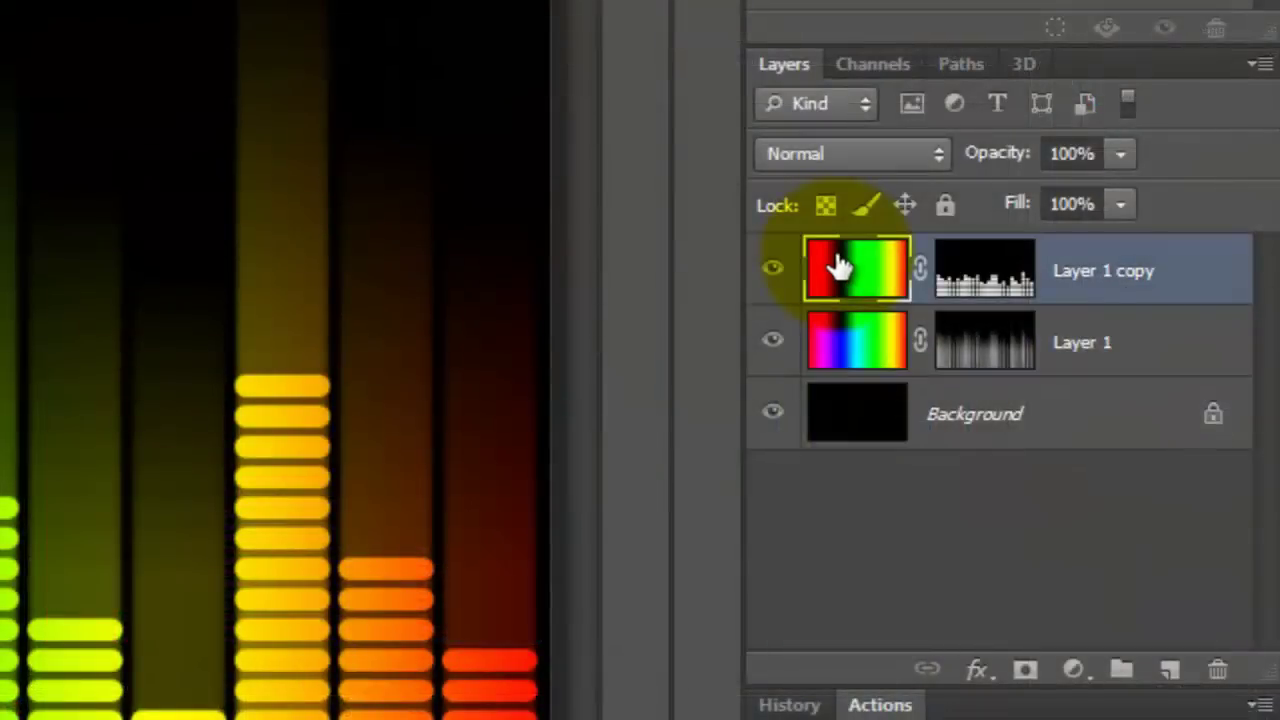
pyautogui.hotkey('ctrl', 'shift', 'alt', 'e')
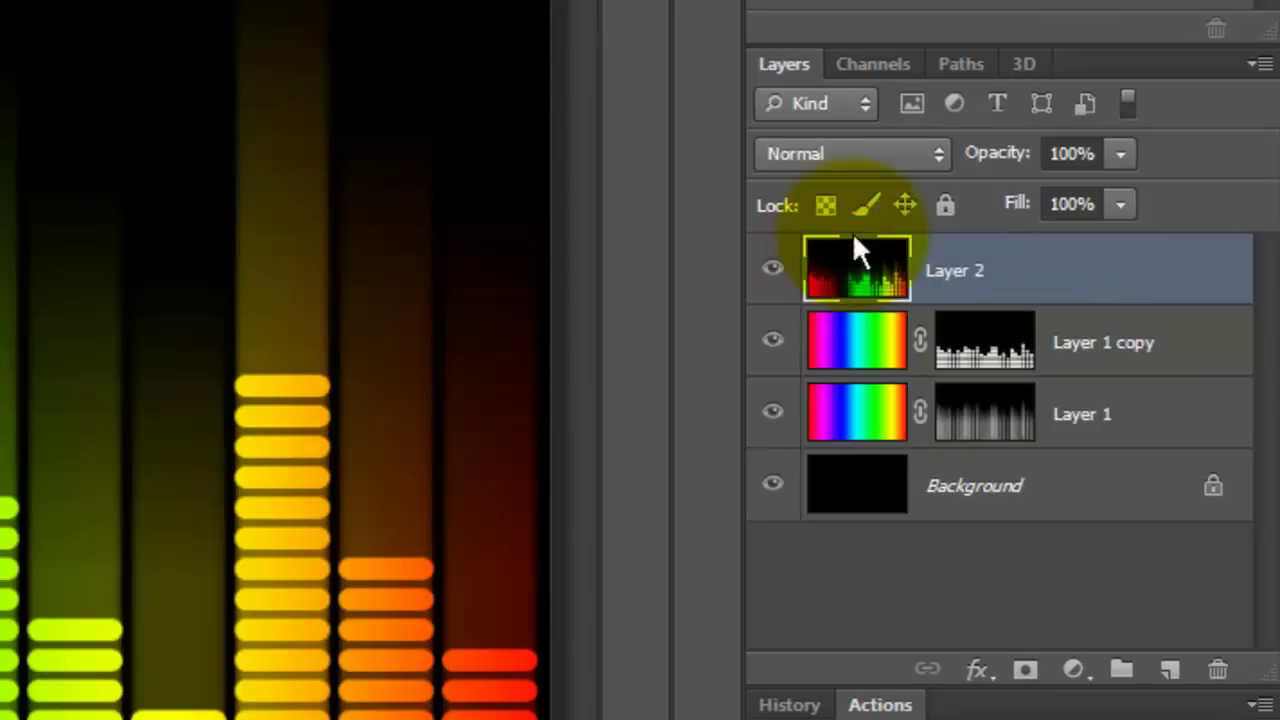
pyautogui.click(886, 64)
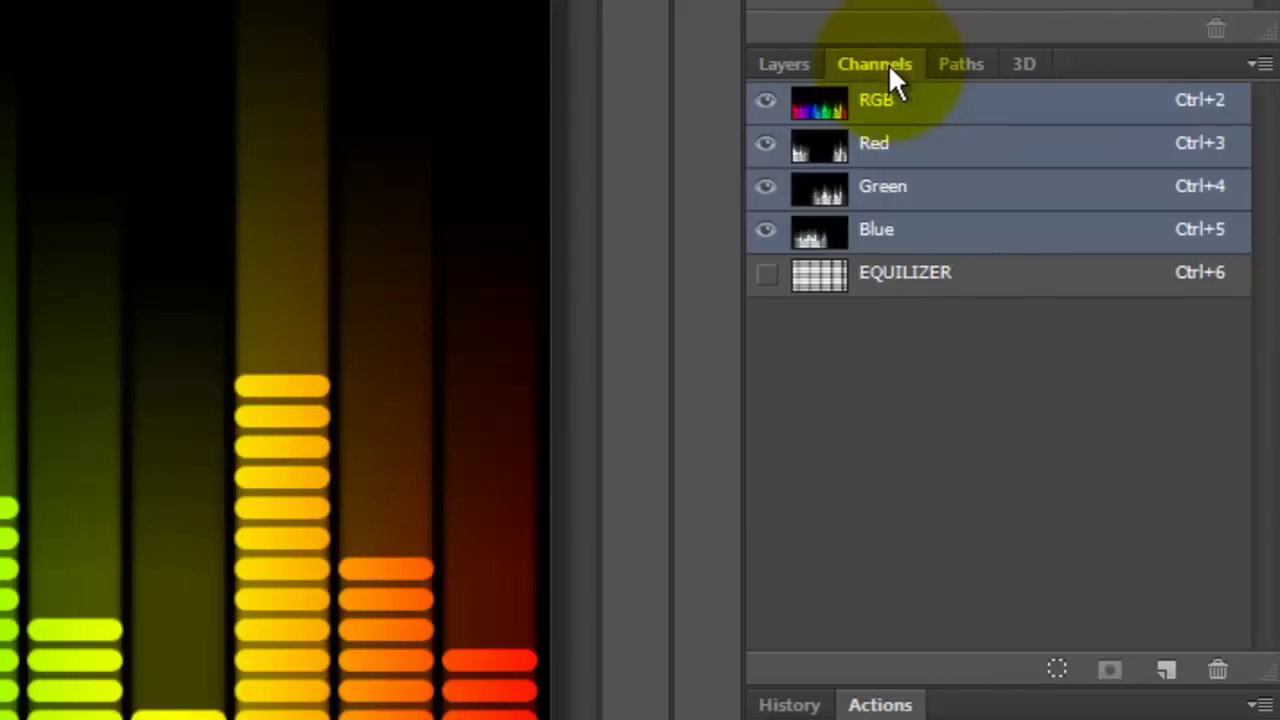
pyautogui.keyDown('ctrl'); pyautogui.click(827, 275); pyautogui.keyUp('ctrl')
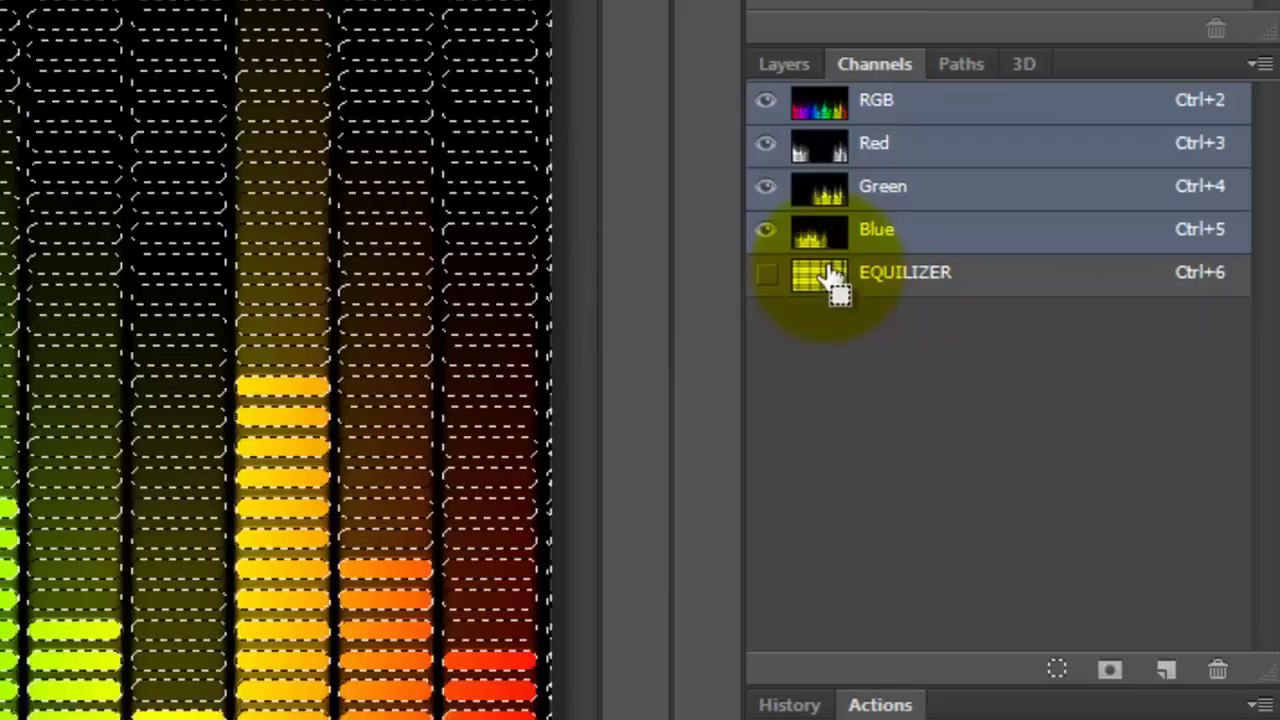
pyautogui.click(796, 64)
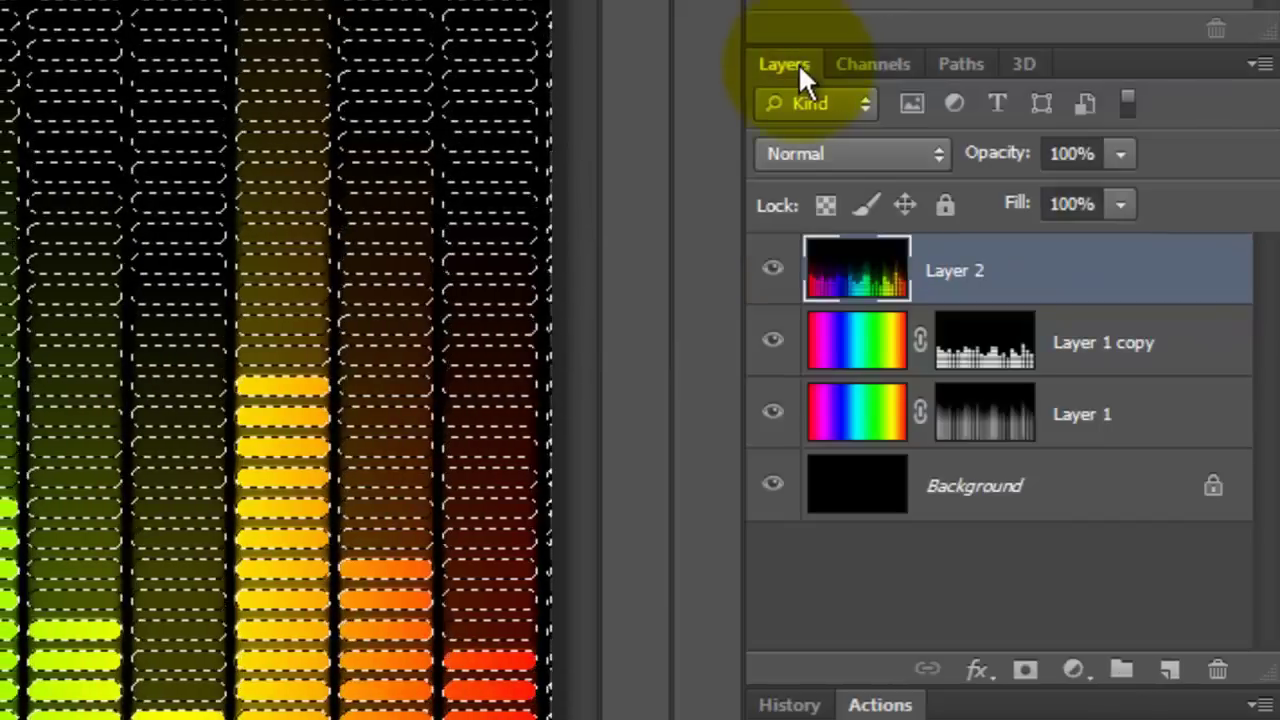
pyautogui.hotkey('ctrl', 'j')
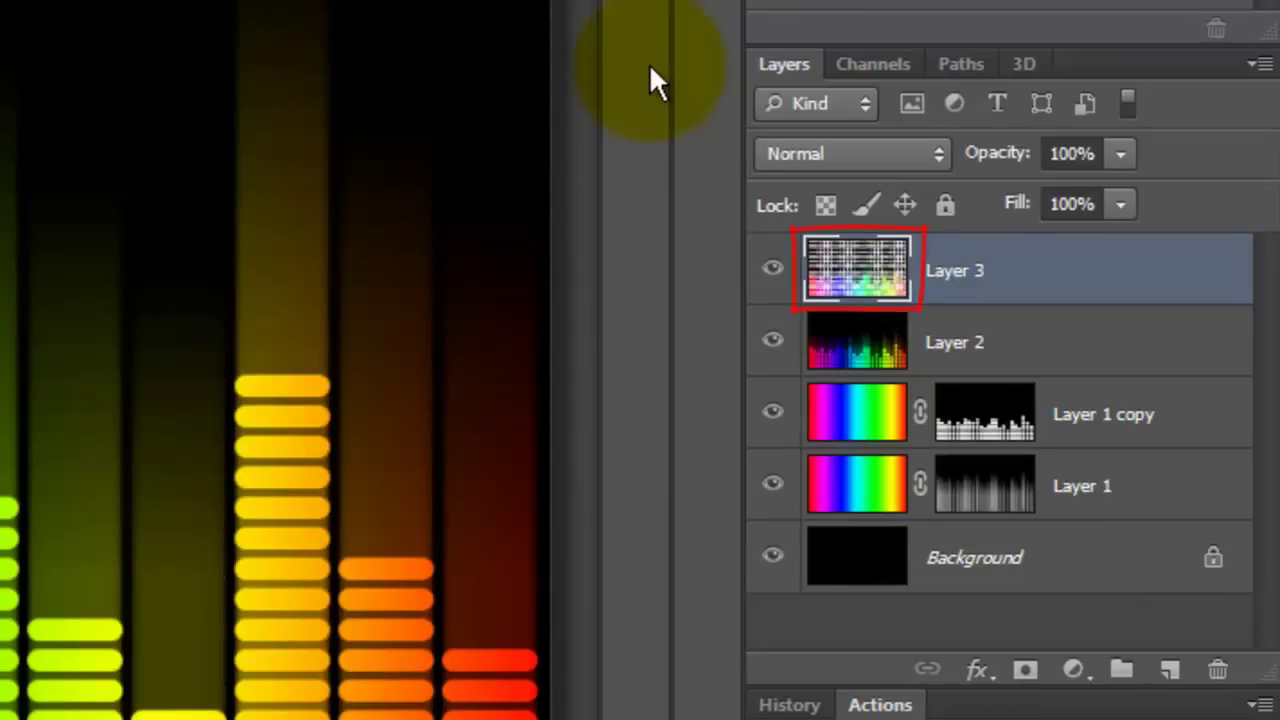
# - Select Layer 2 through Layer 1 and drag all three layers to the trash
pyautogui.click(865, 357)
pyautogui.keyDown('shift'); pyautogui.click(866, 486); pyautogui.keyUp('shift')
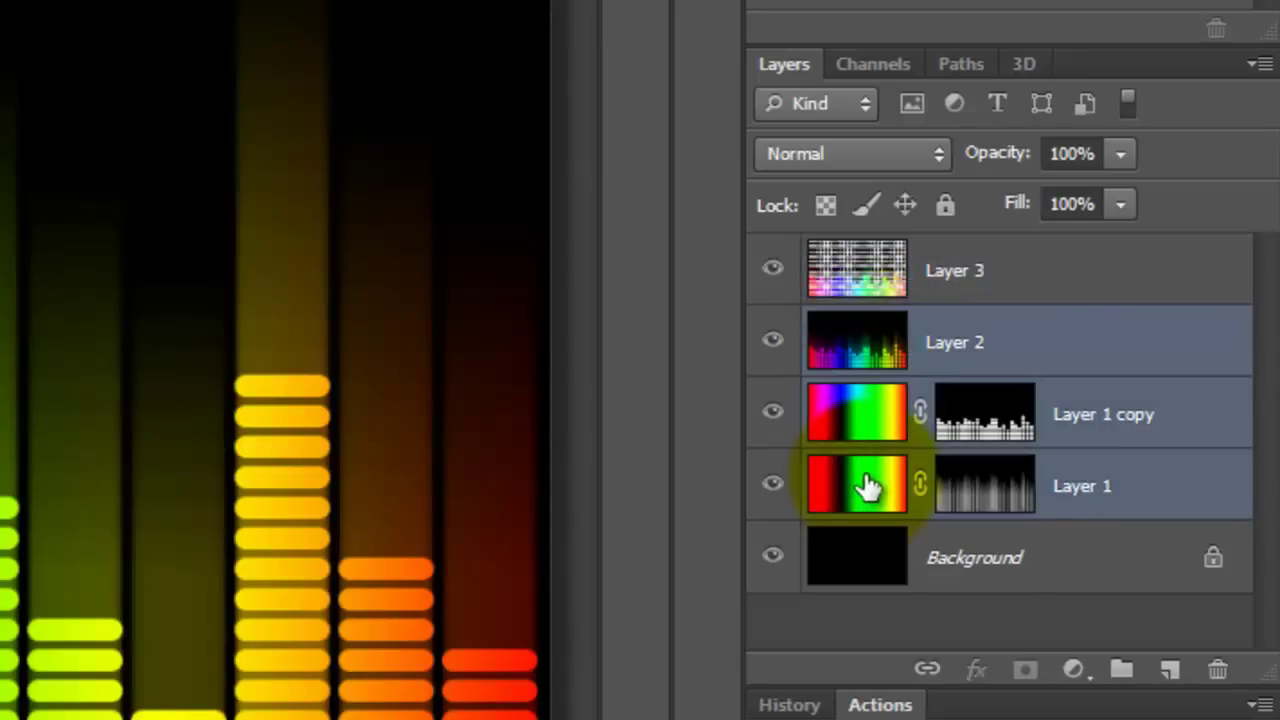
pyautogui.moveTo(866, 487); pyautogui.dragTo(1224, 666)
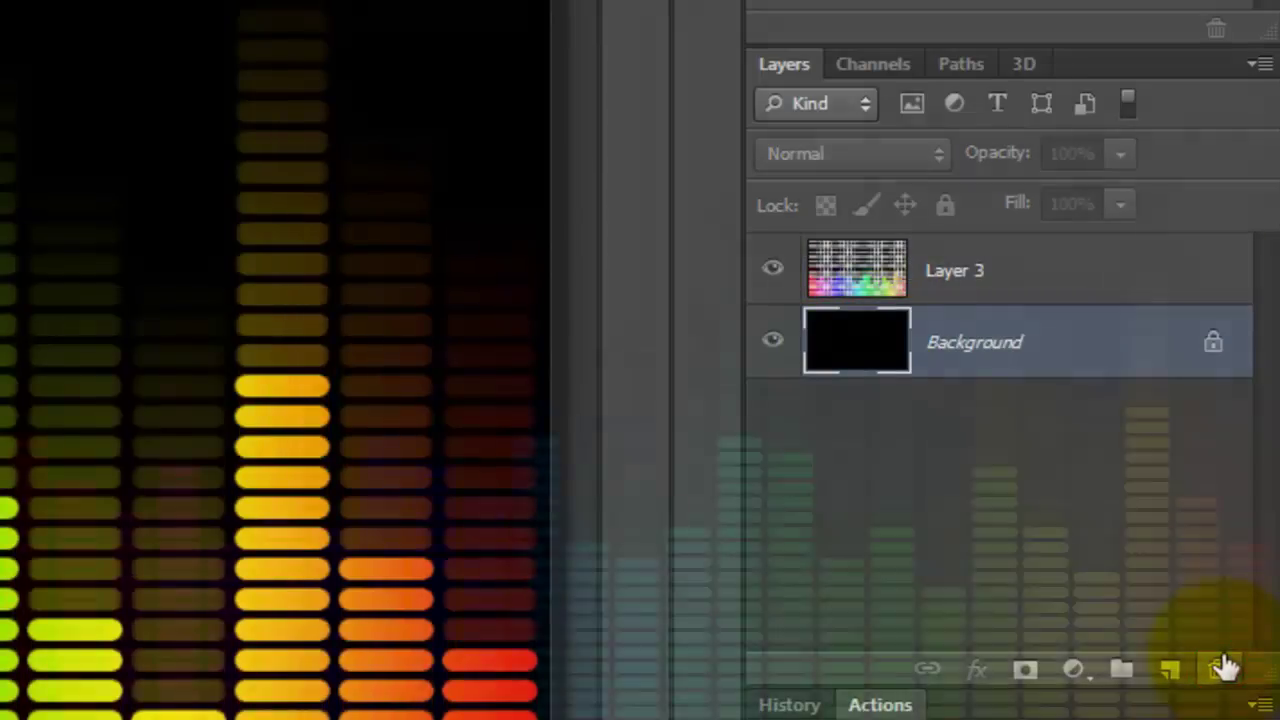